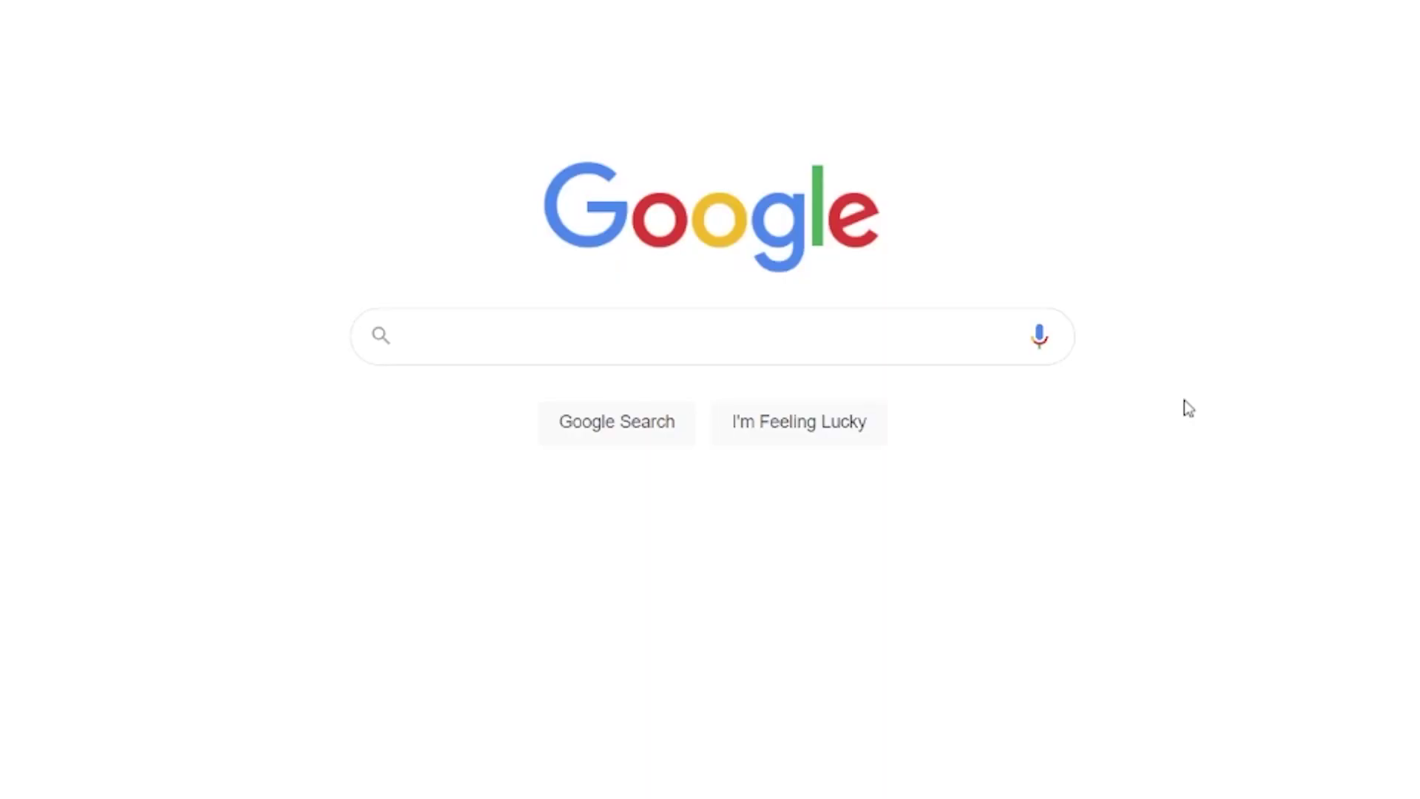
Search Google for 'groundwater map melbourne' and open the Visualising Victoria's Groundwater result
type("groundwater map ")
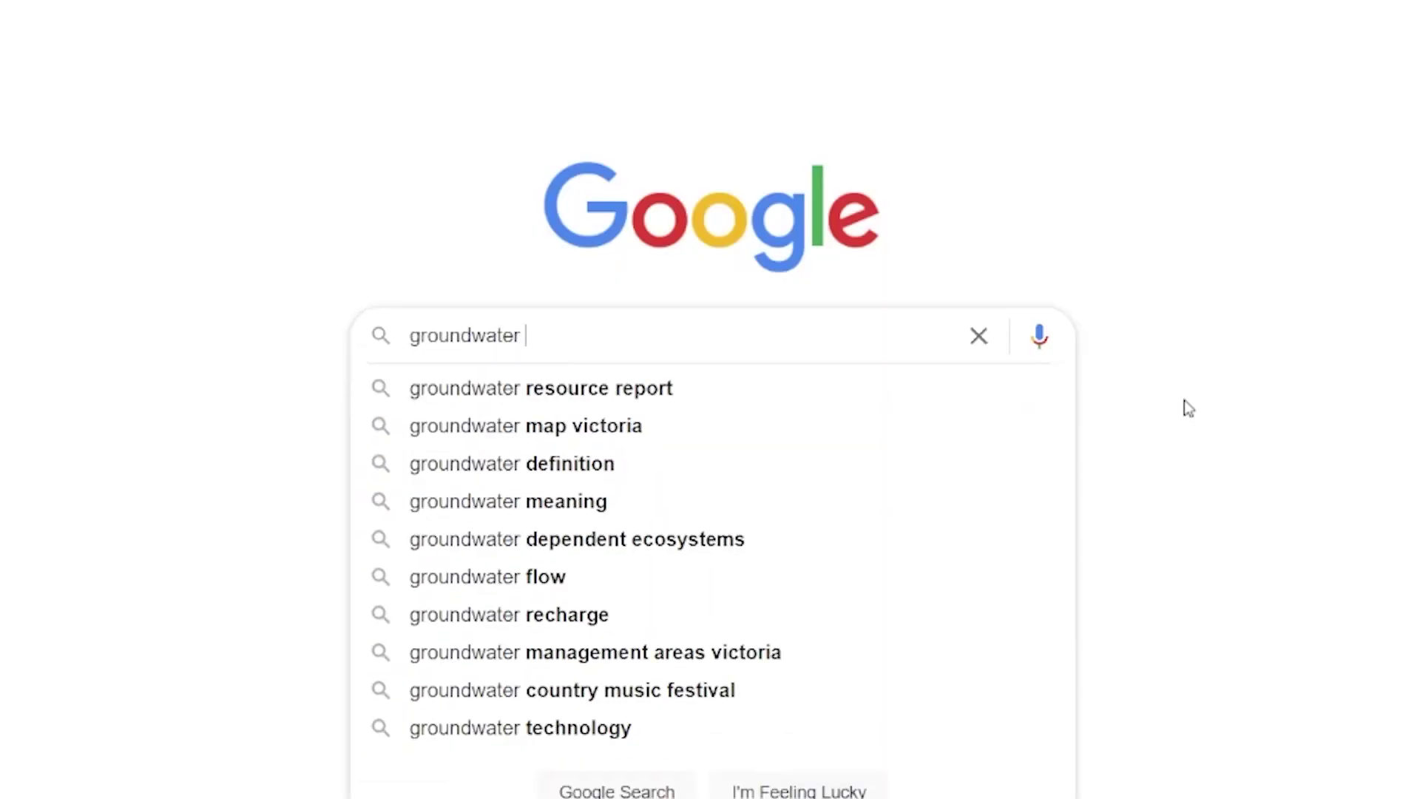
type("melbourne")
key("Return")
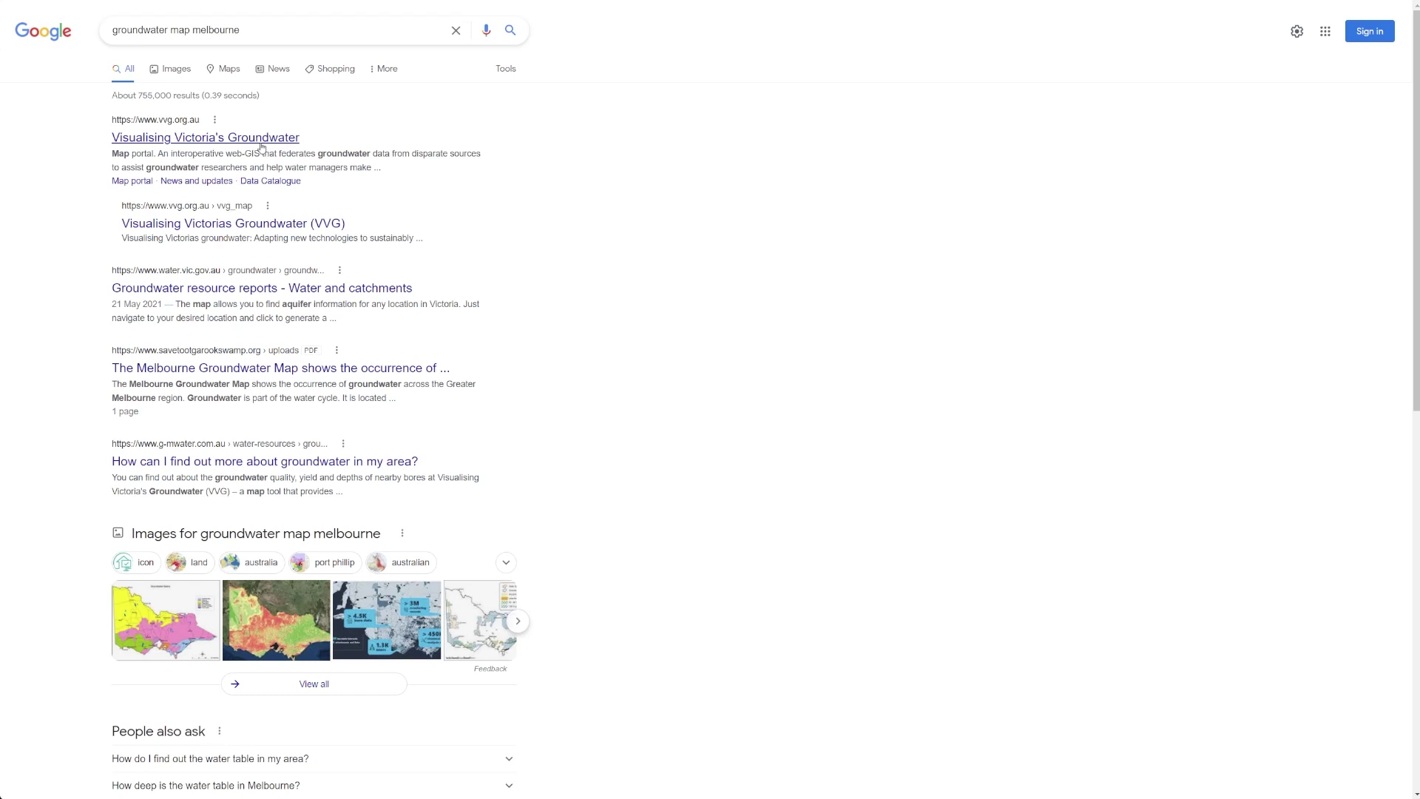
left_click(260, 145)
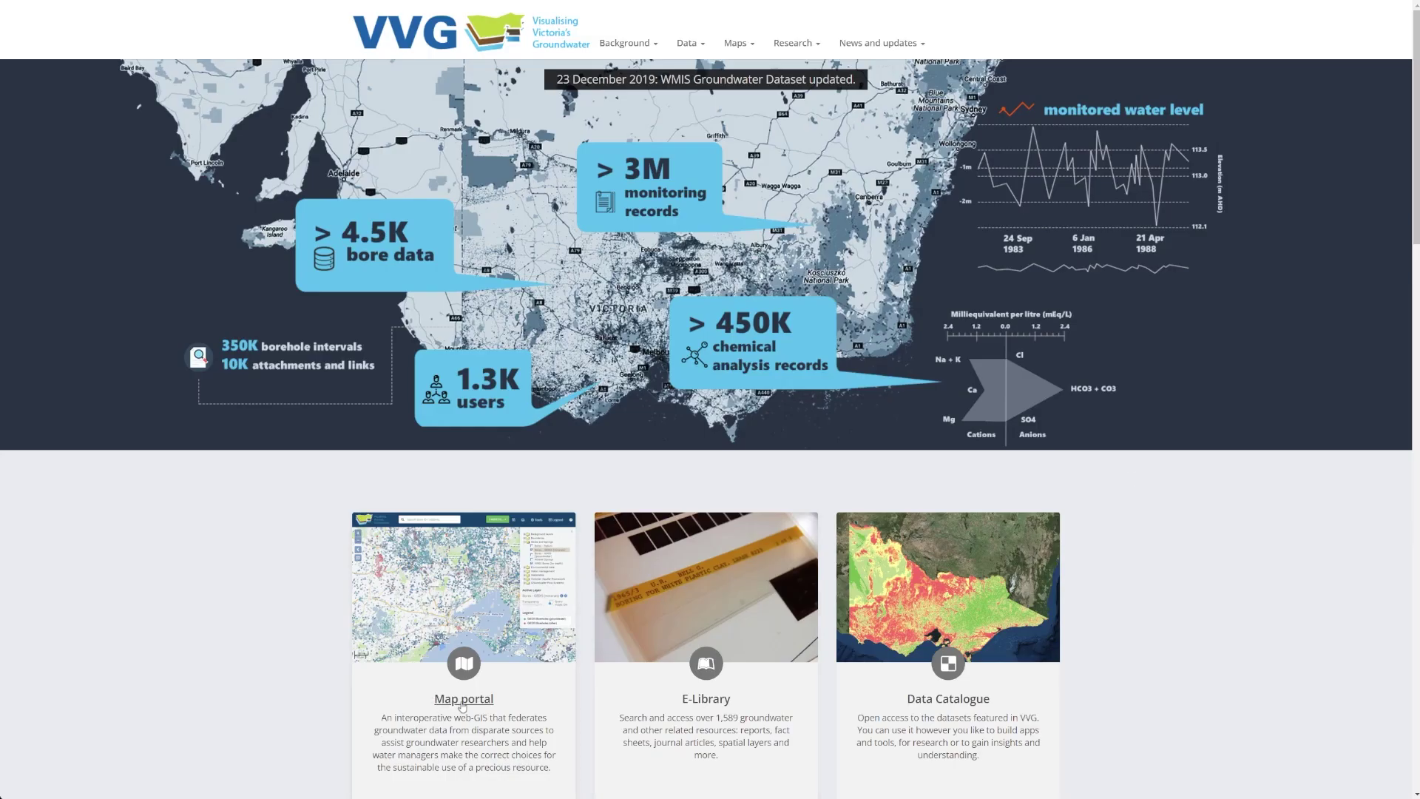
Open the VVG Map portal card and agree to the terms and conditions
left_click(463, 702)
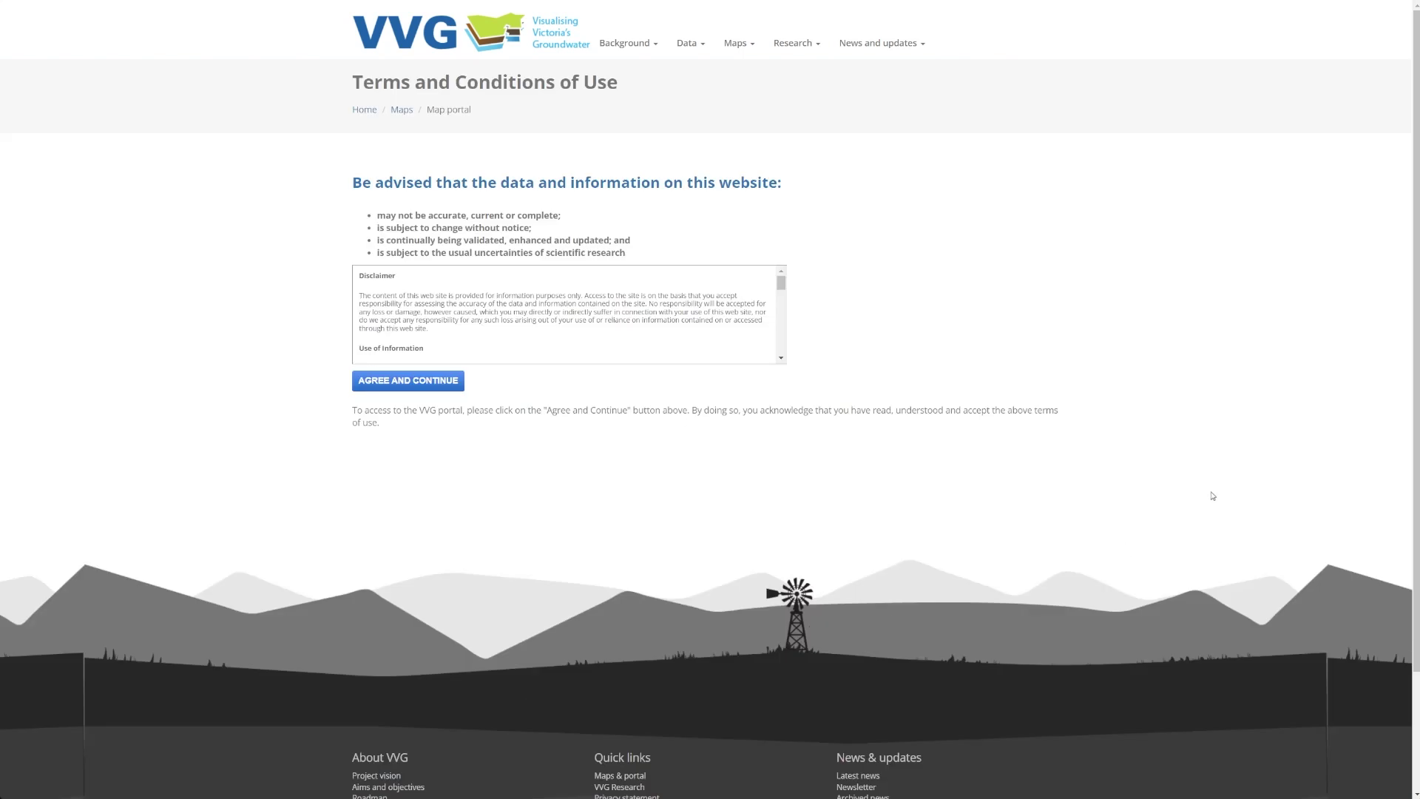
left_click(431, 383)
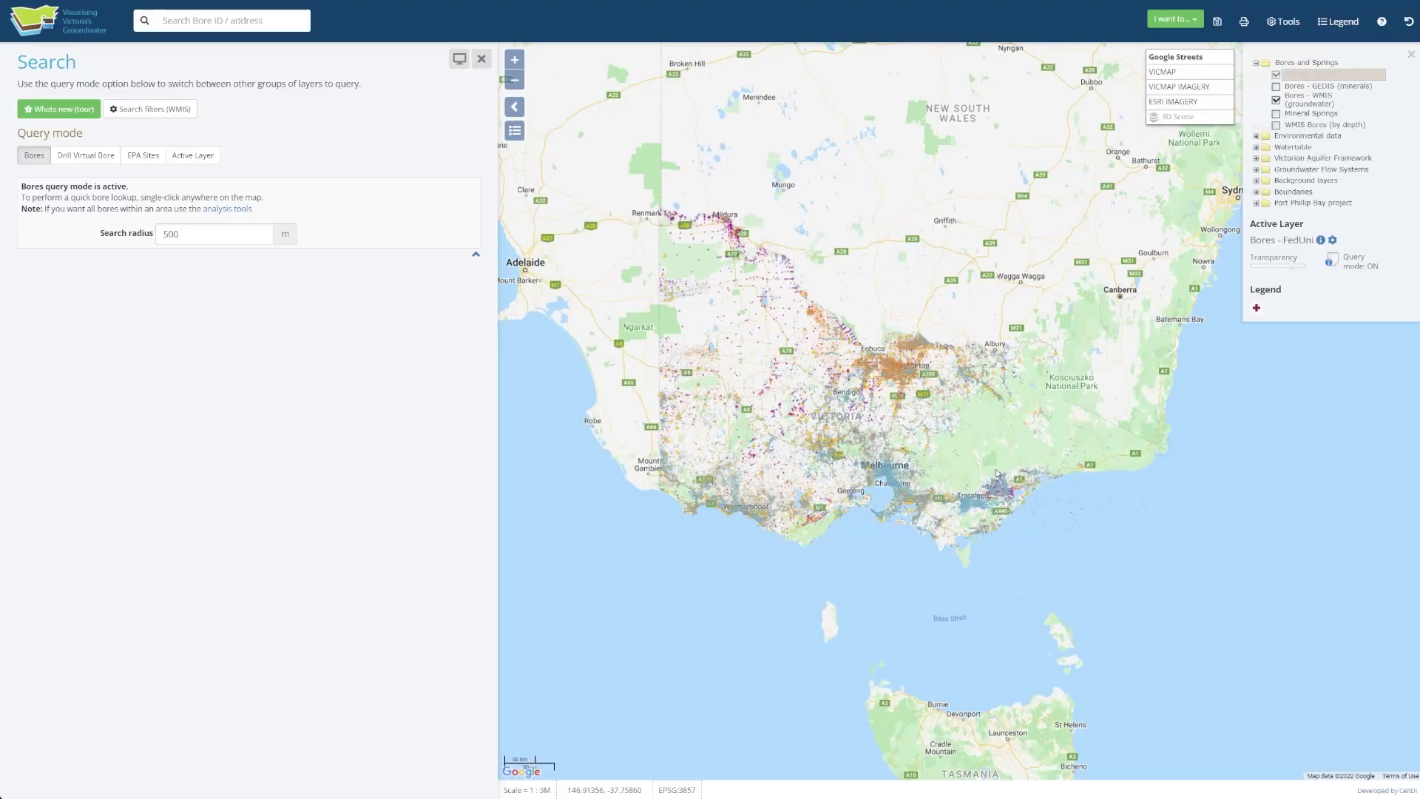
Zoom and pan the bore map onto Melbourne, then expand the Watertable layer group
scroll(917, 477, "up", 2)
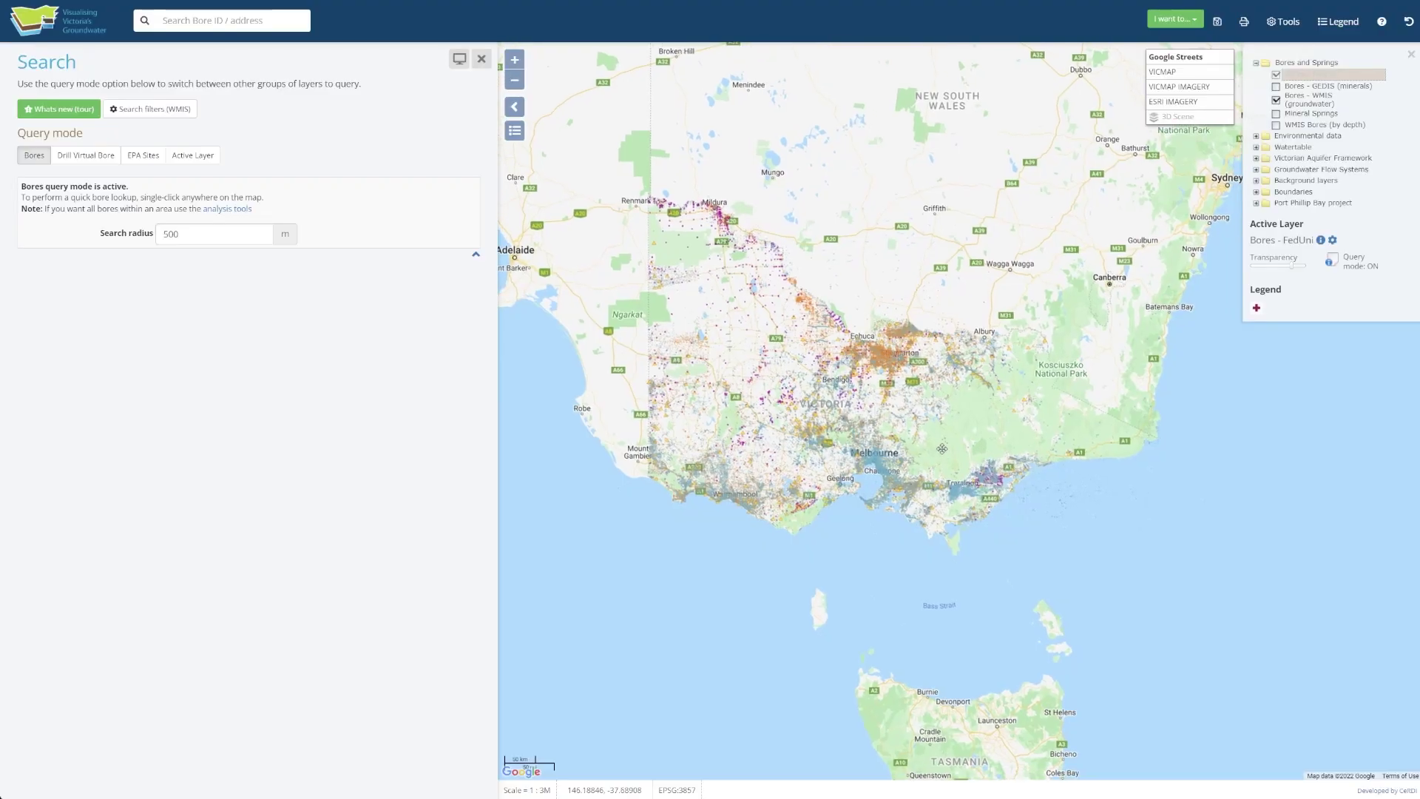
scroll(858, 425, "up", 3)
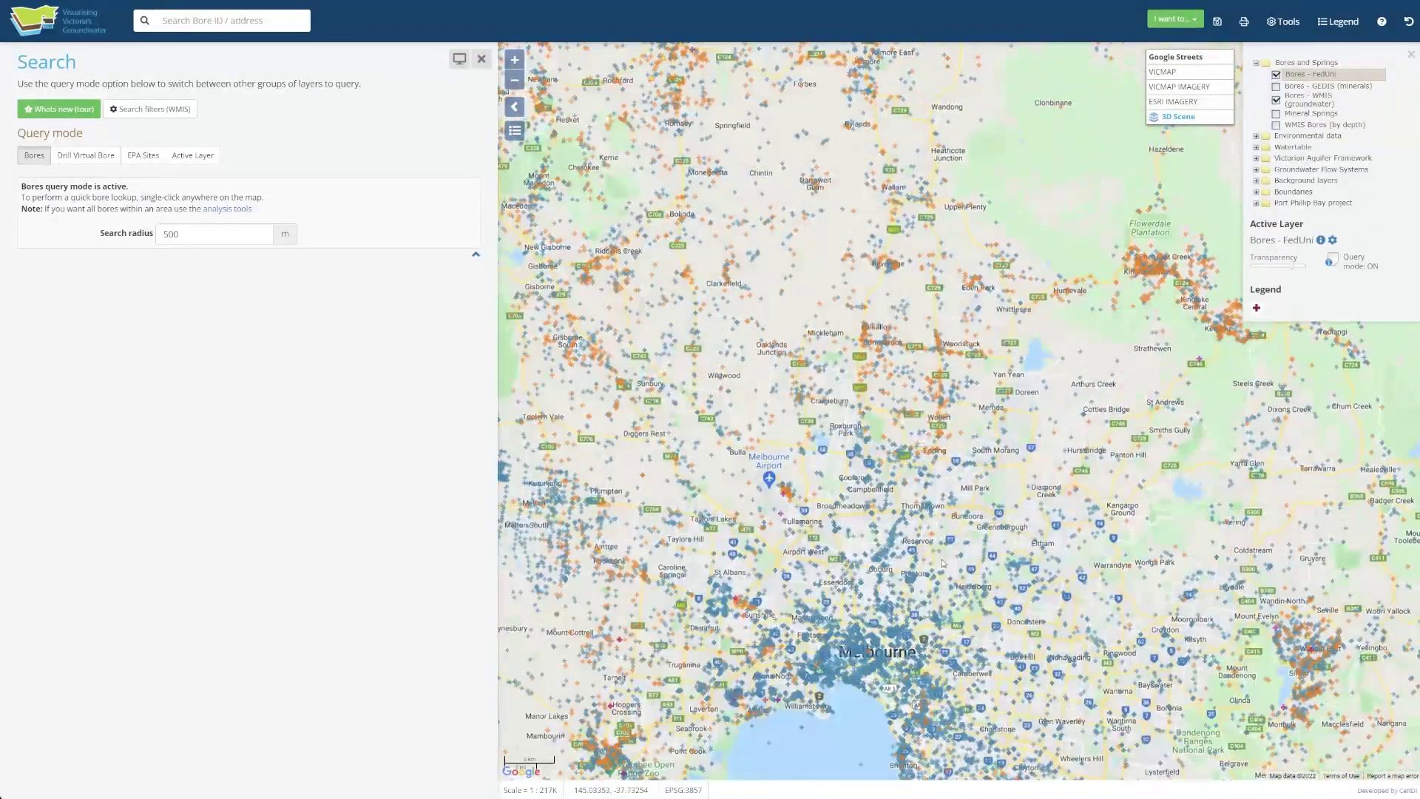
left_click_drag(942, 564, 1011, 446)
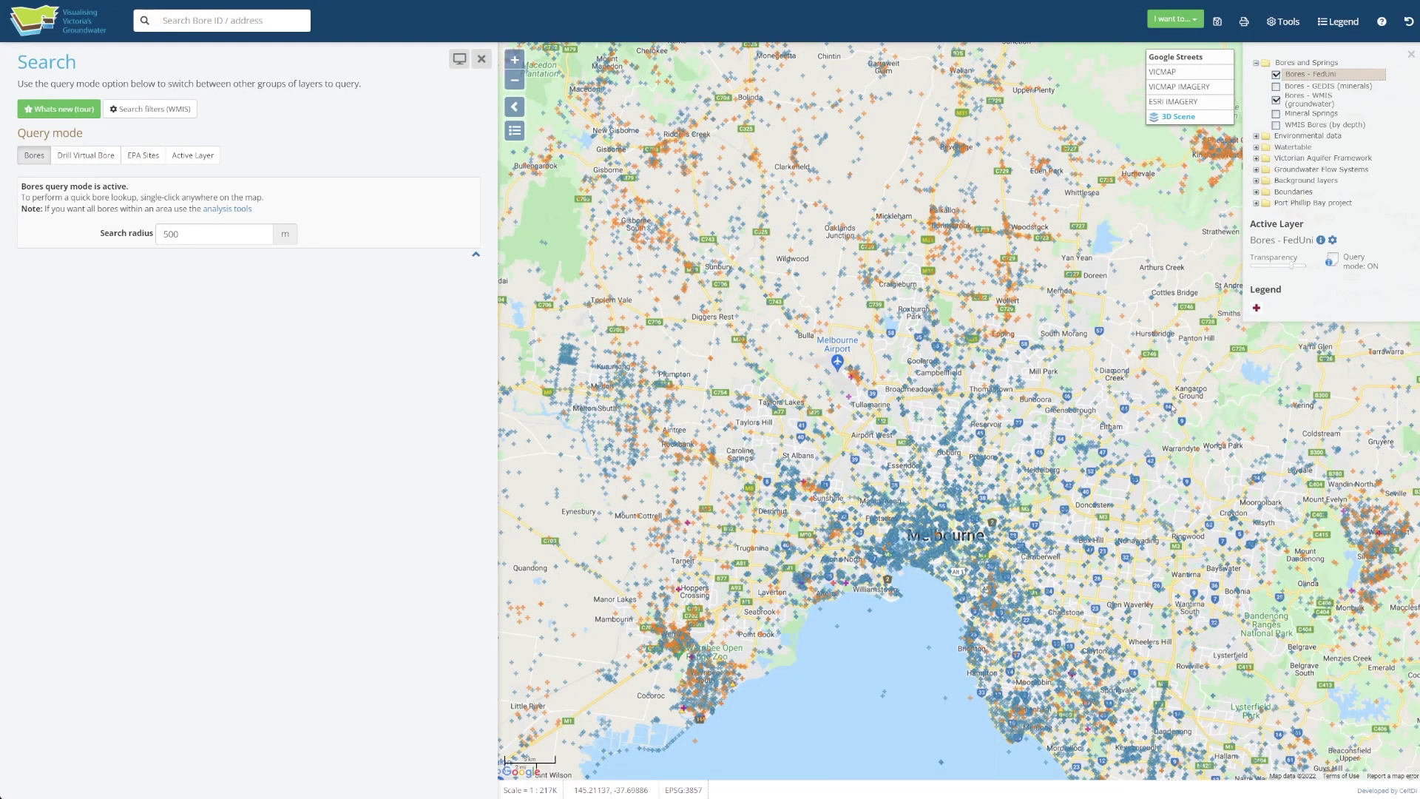
left_click(1257, 148)
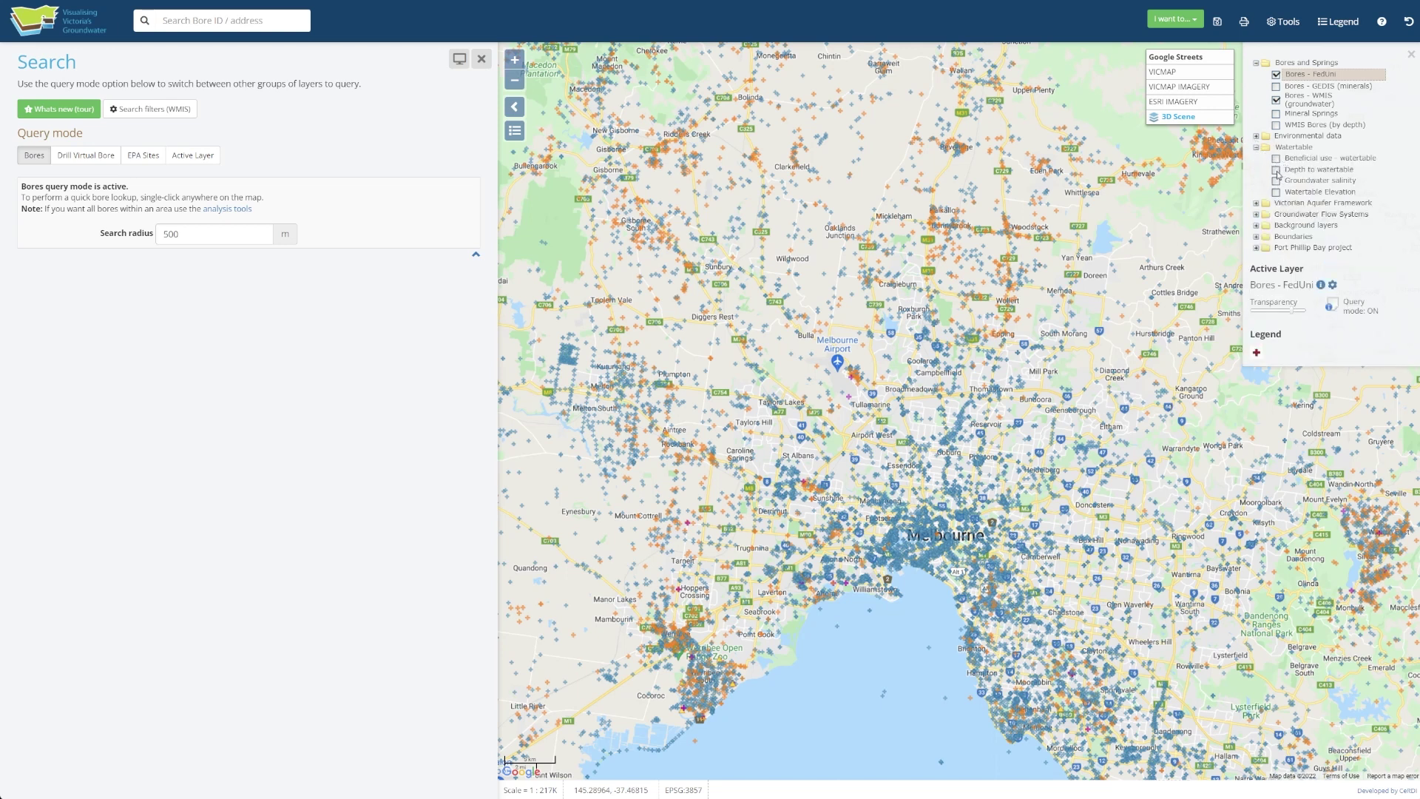
Overlay Depth to watertable translucently over Melbourne's bores, then switch that overlay off
left_click(1276, 170)
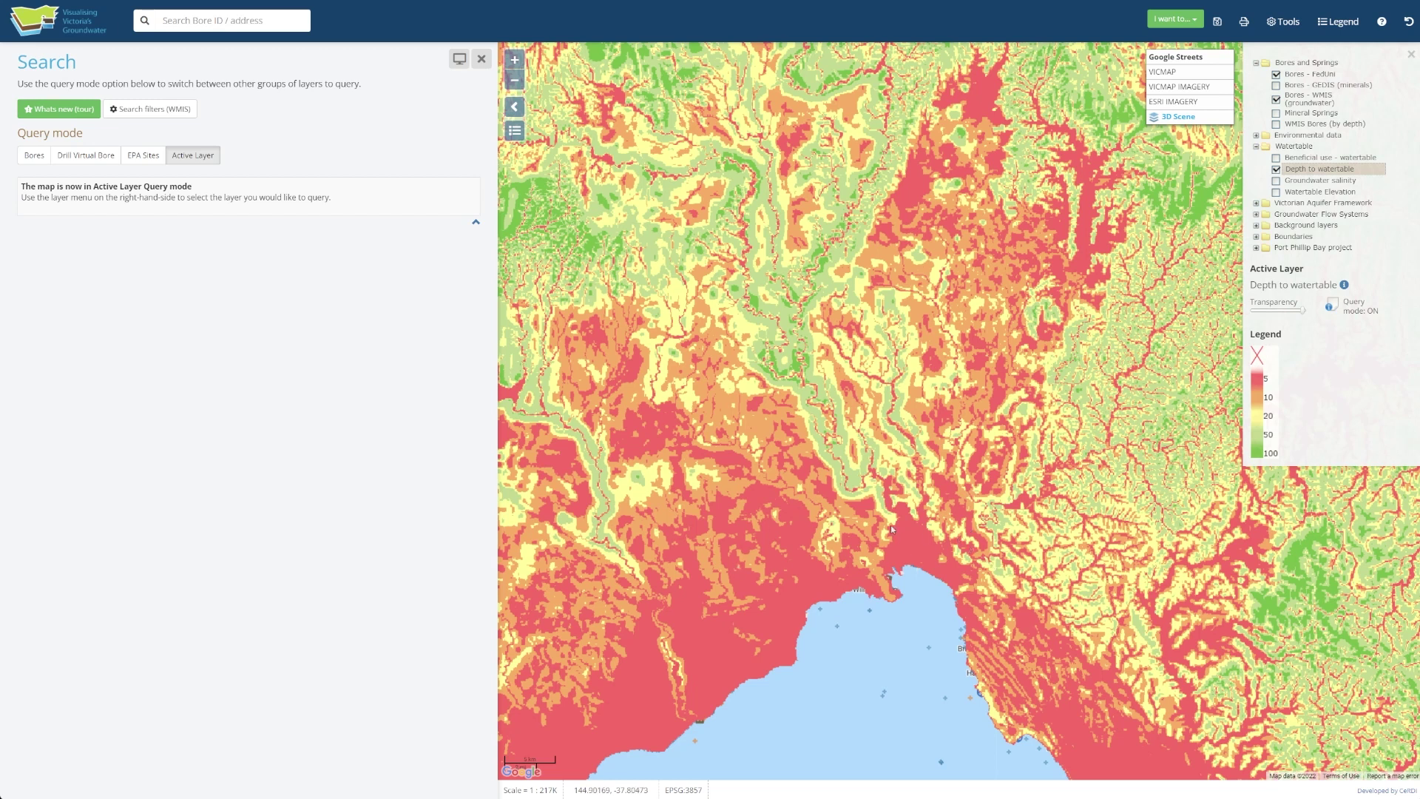
left_click(1276, 310)
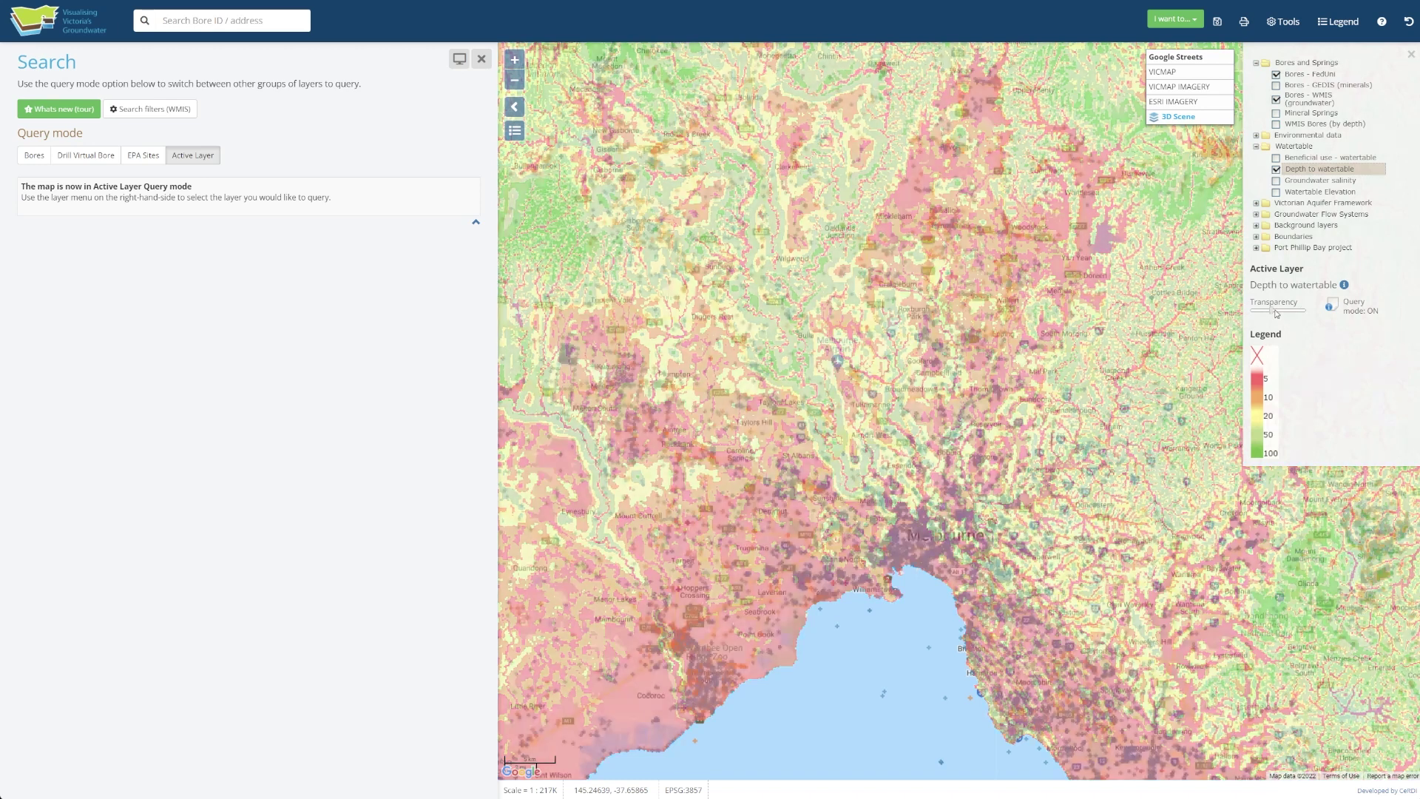
left_click_drag(970, 559, 956, 486)
scroll(956, 486, "up", 1)
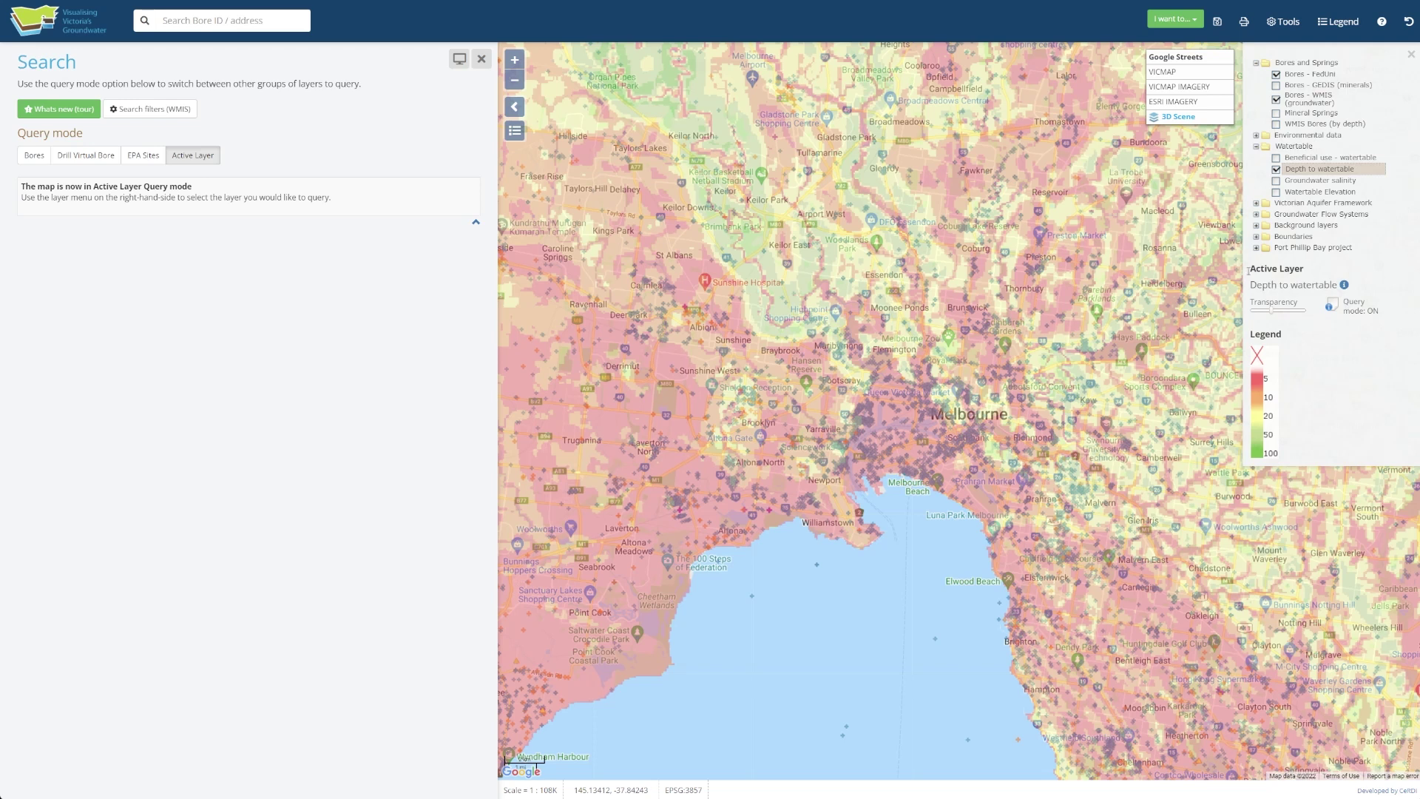
left_click(1276, 169)
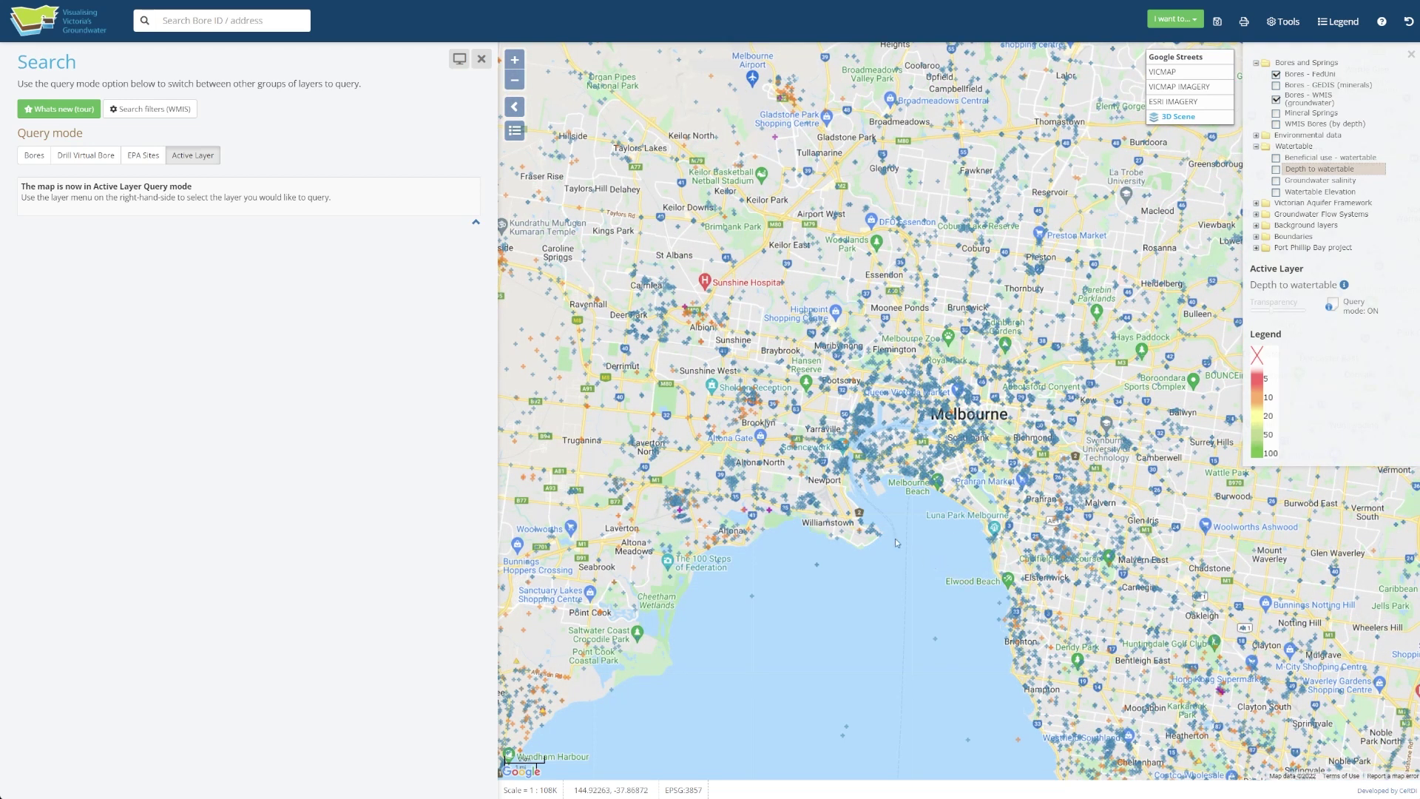
Zoom into Melbourne's CBD and set the query mode to Drill Virtual Bore
scroll(895, 538, "up", 1)
scroll(884, 193, "up", 1)
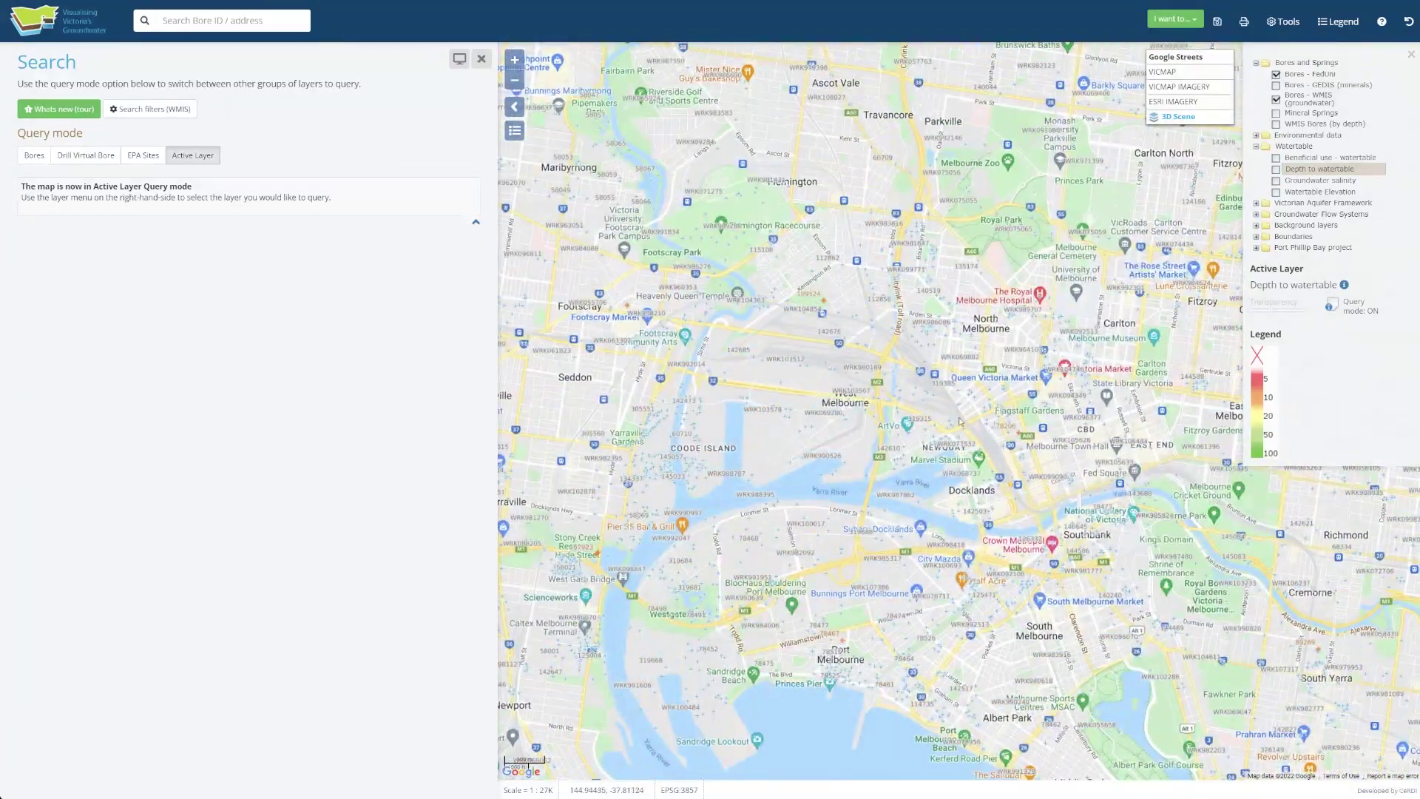
scroll(954, 426, "up", 2)
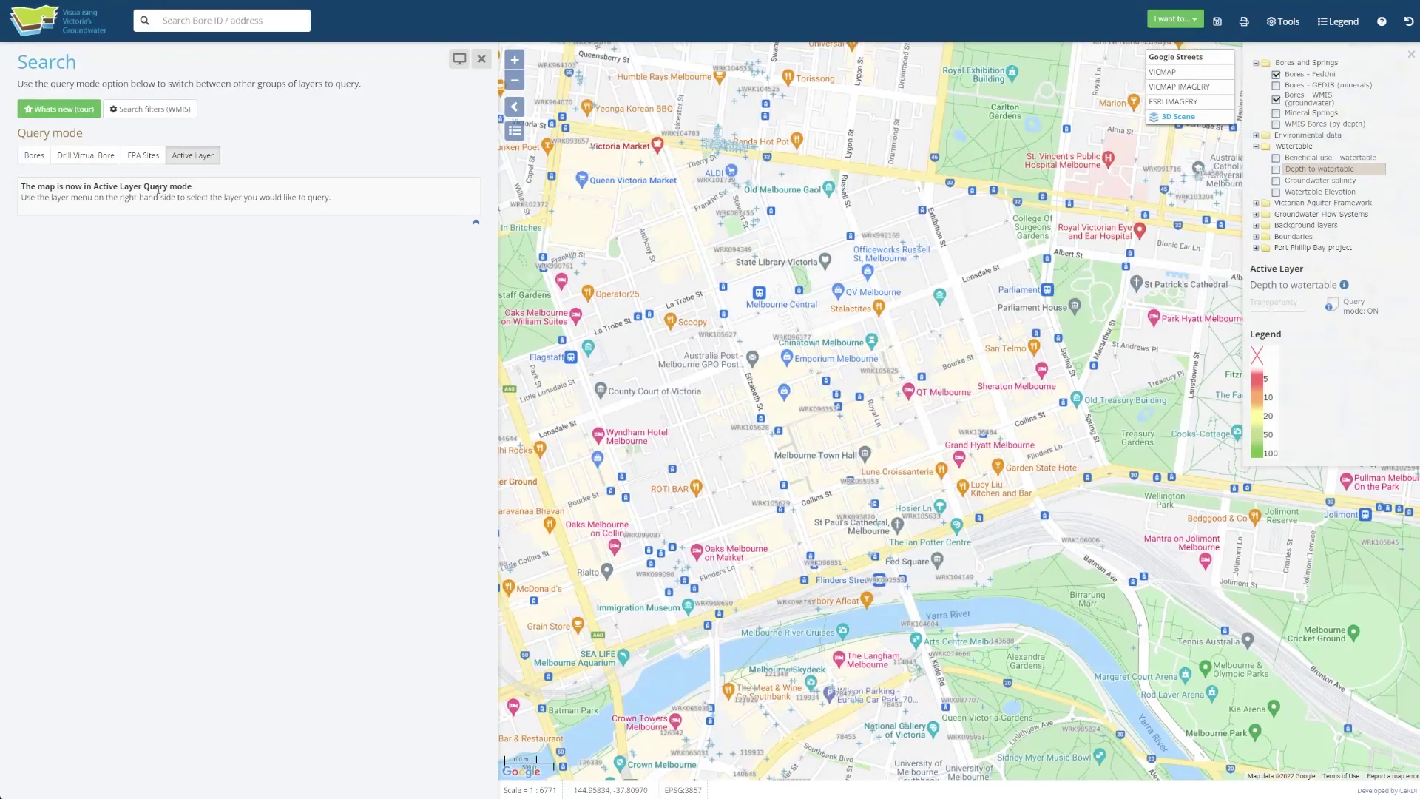
left_click(87, 157)
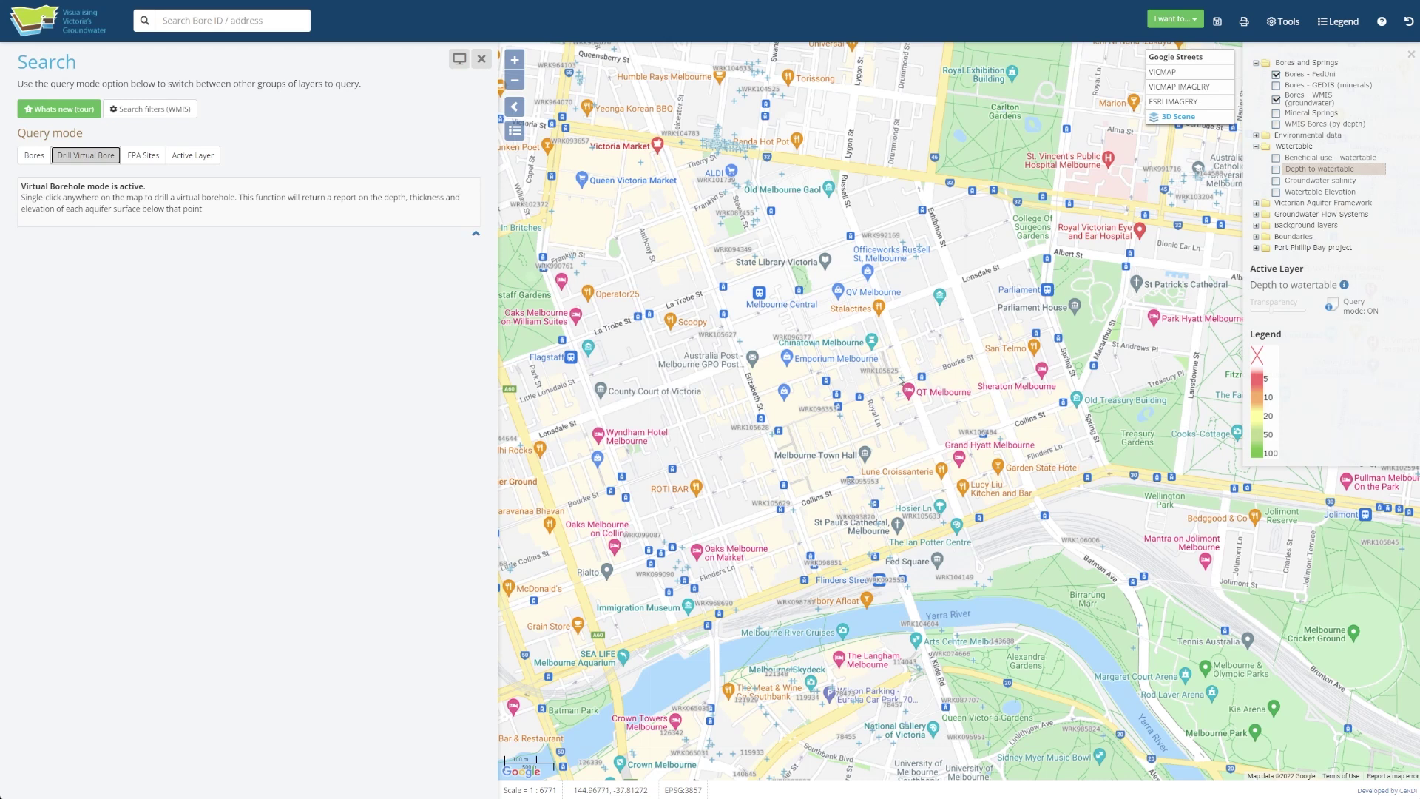
Drill virtual bores in the CBD and Carlton, finding a 5–10m depth to watertable
left_click(859, 387)
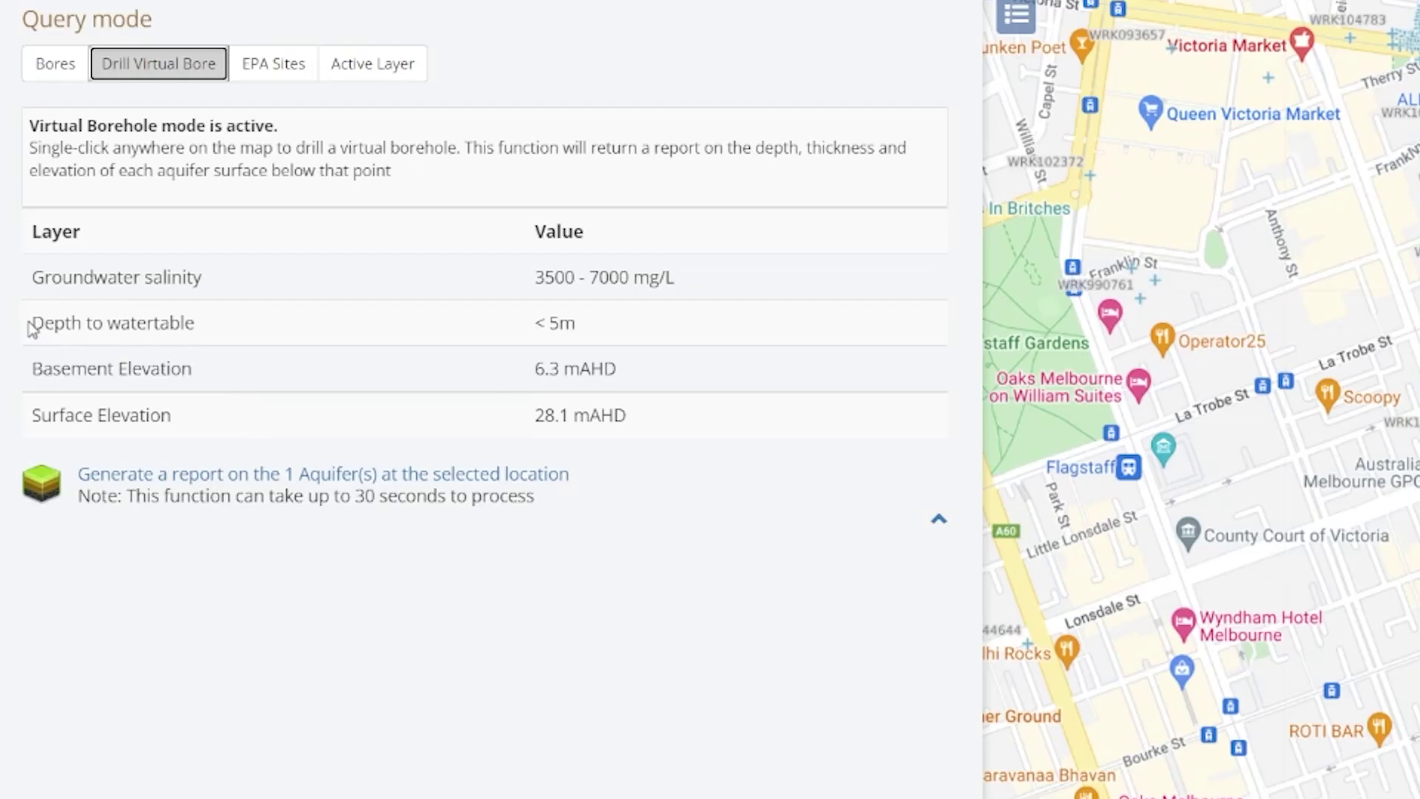
left_click_drag(23, 286, 128, 291)
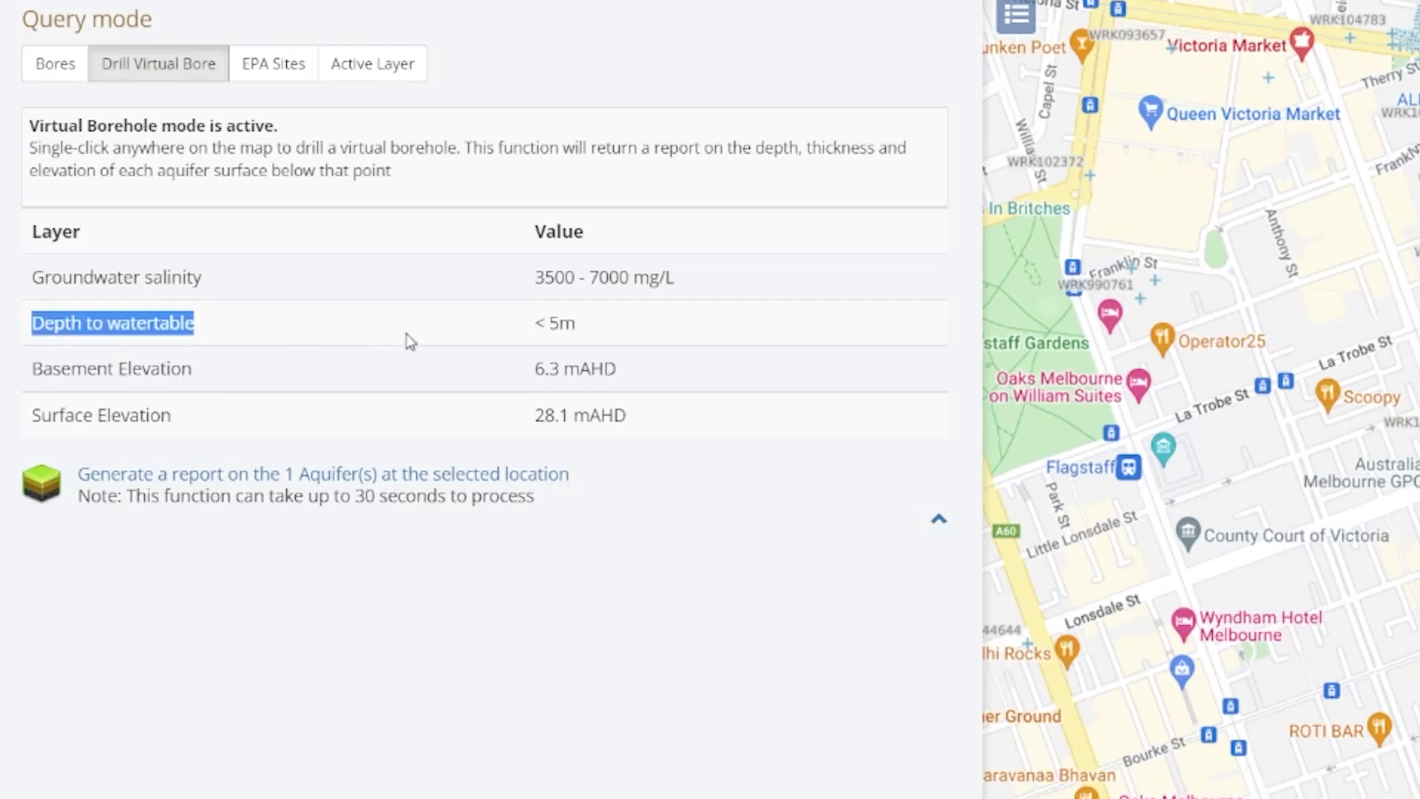
left_click(592, 322)
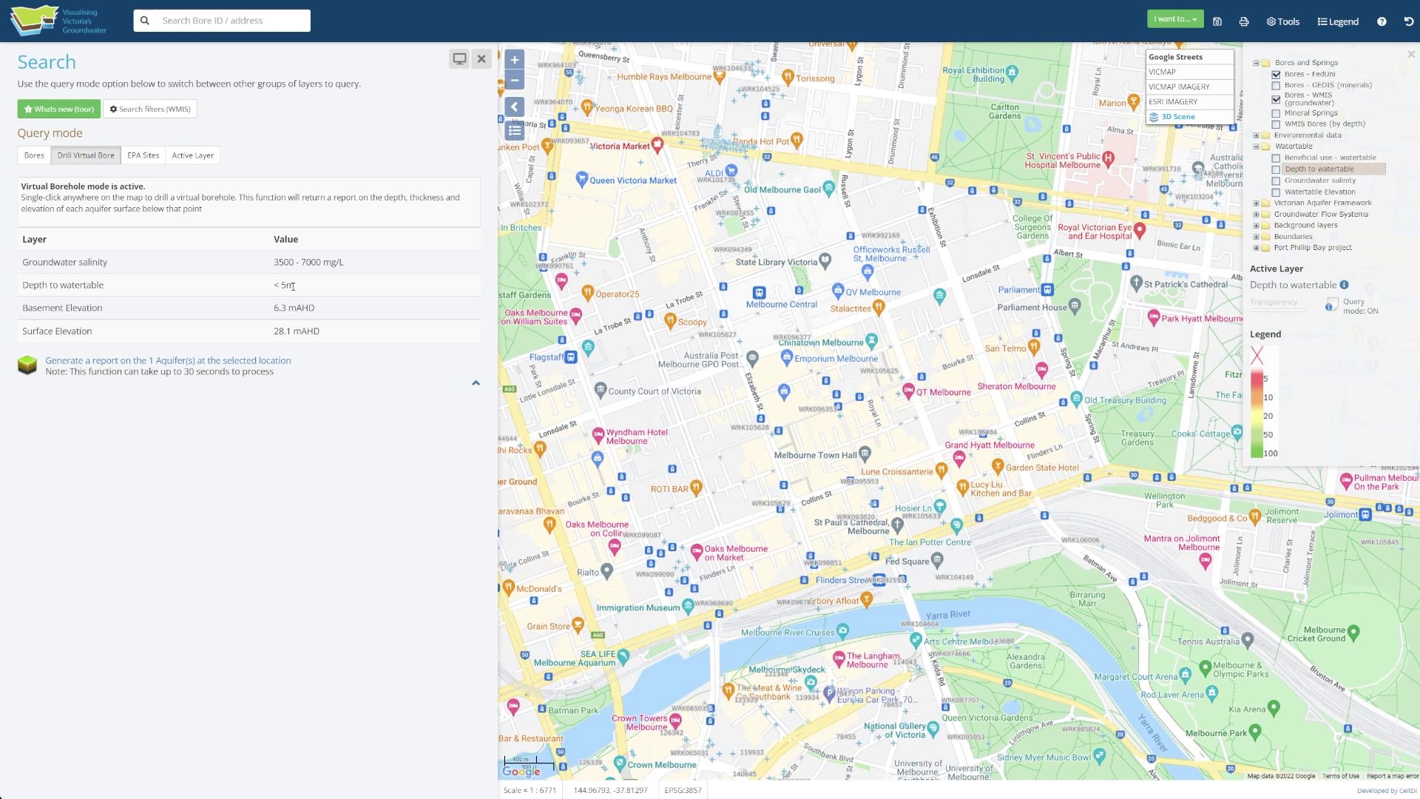
left_click(885, 339)
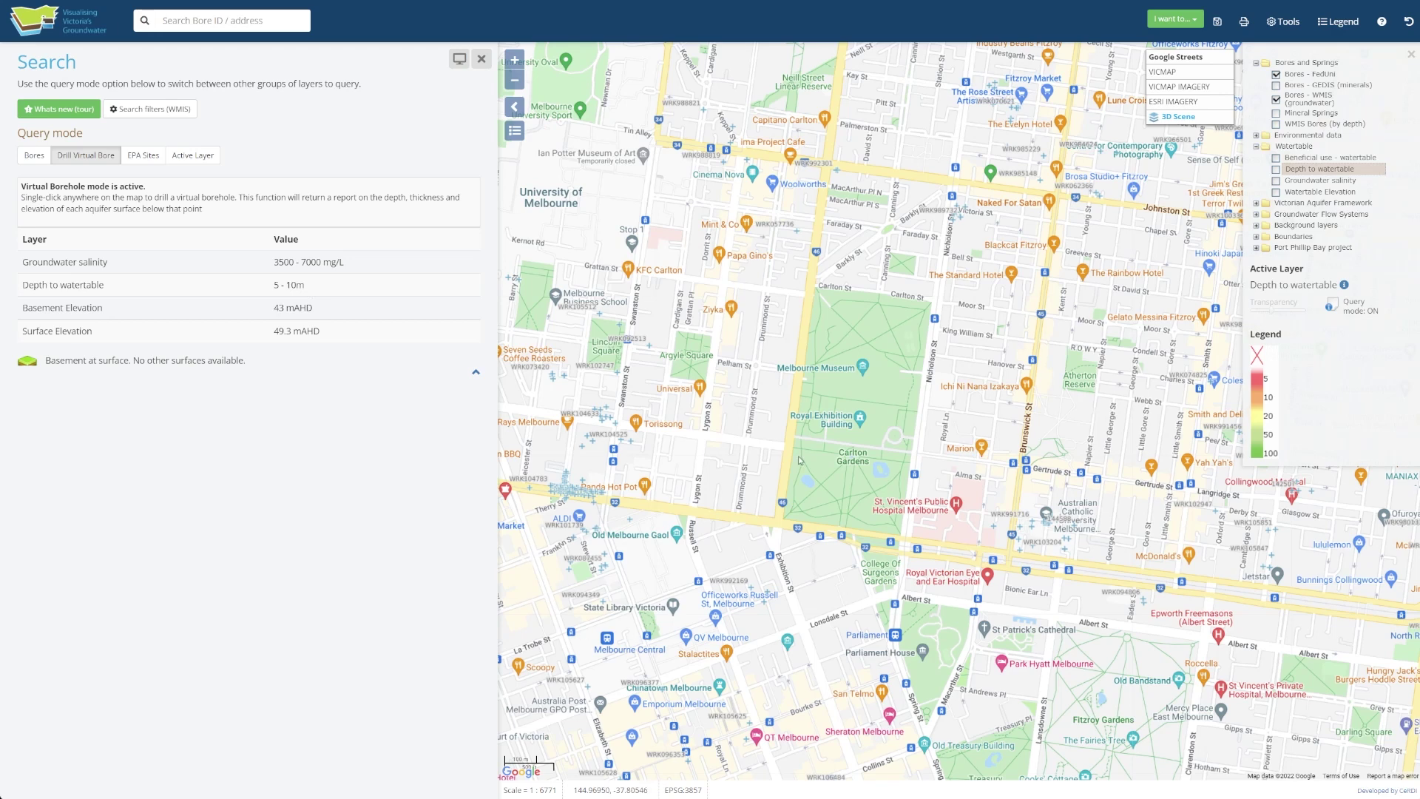
Hide the Bores – WMIS and Bores – FedUni layers
scroll(799, 460, "down", 7)
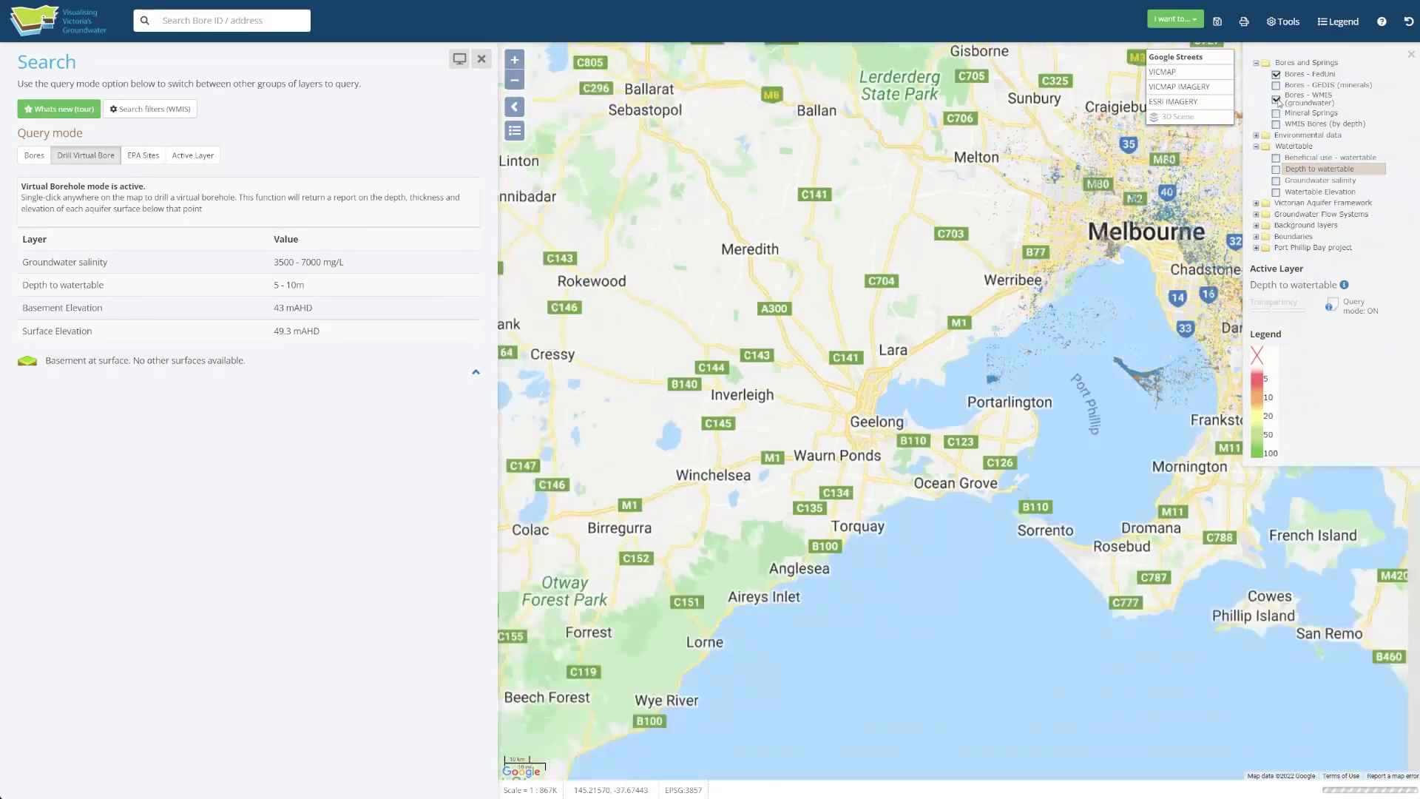
left_click(1276, 99)
left_click(1276, 74)
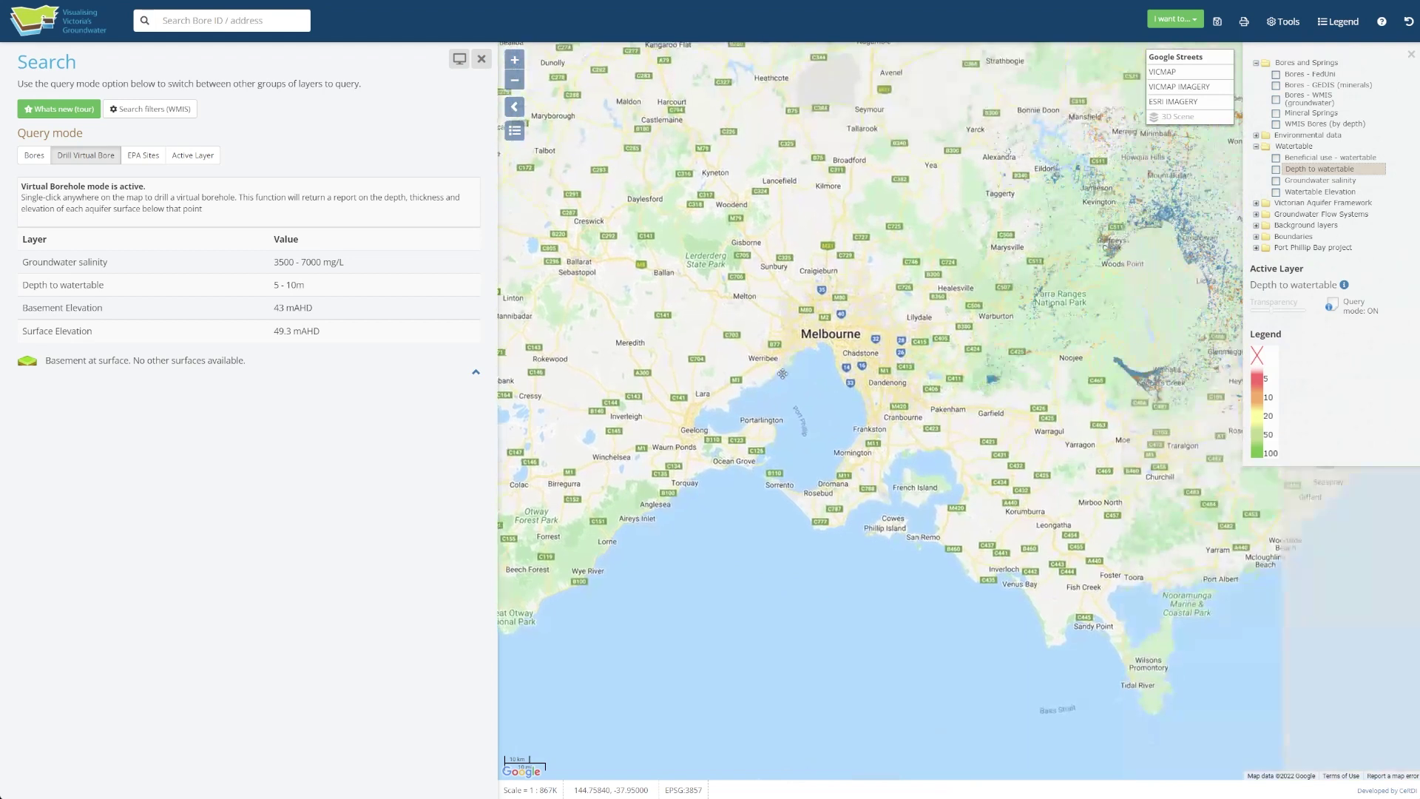
Show Depth to watertable again at full opacity and pan around Melbourne
scroll(793, 325, "up", 2)
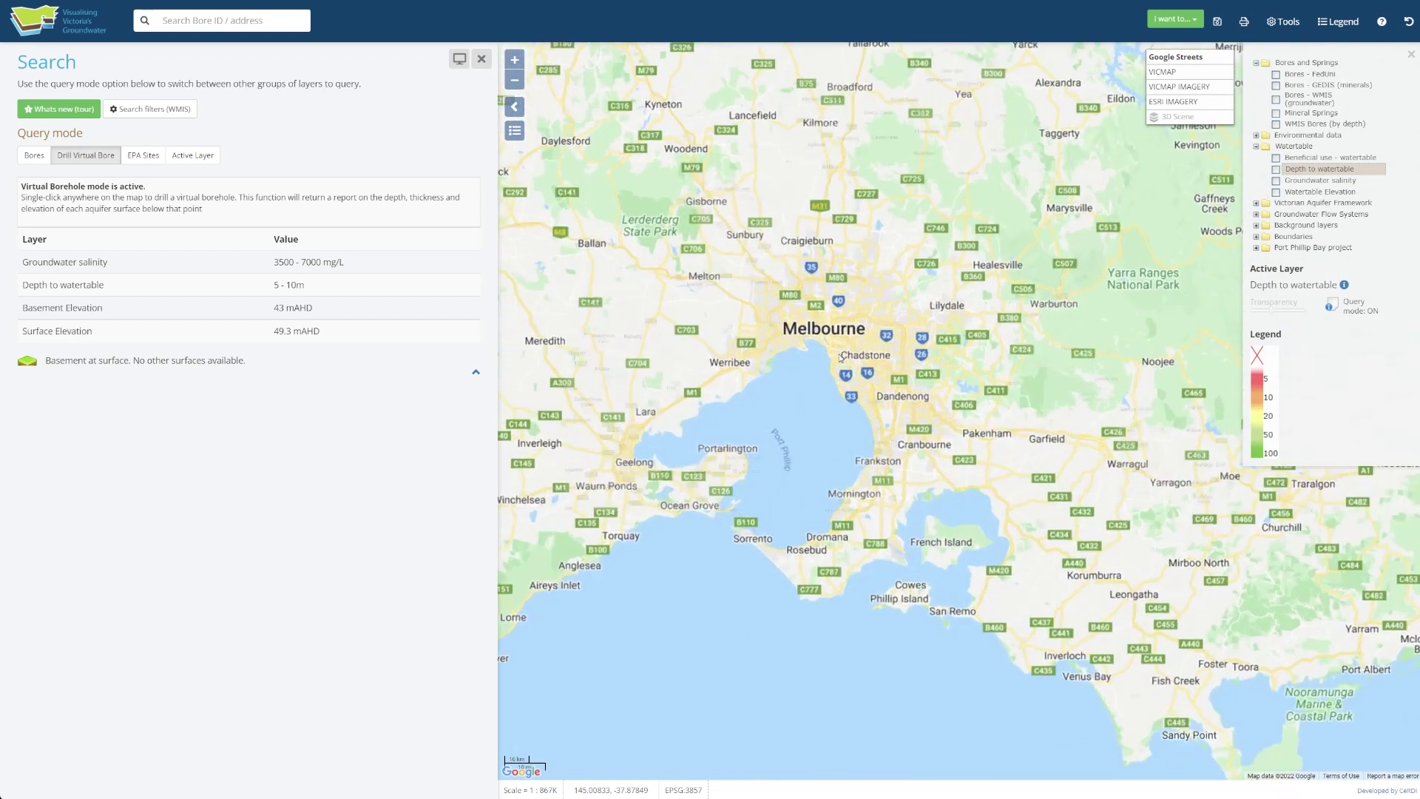
left_click(1276, 169)
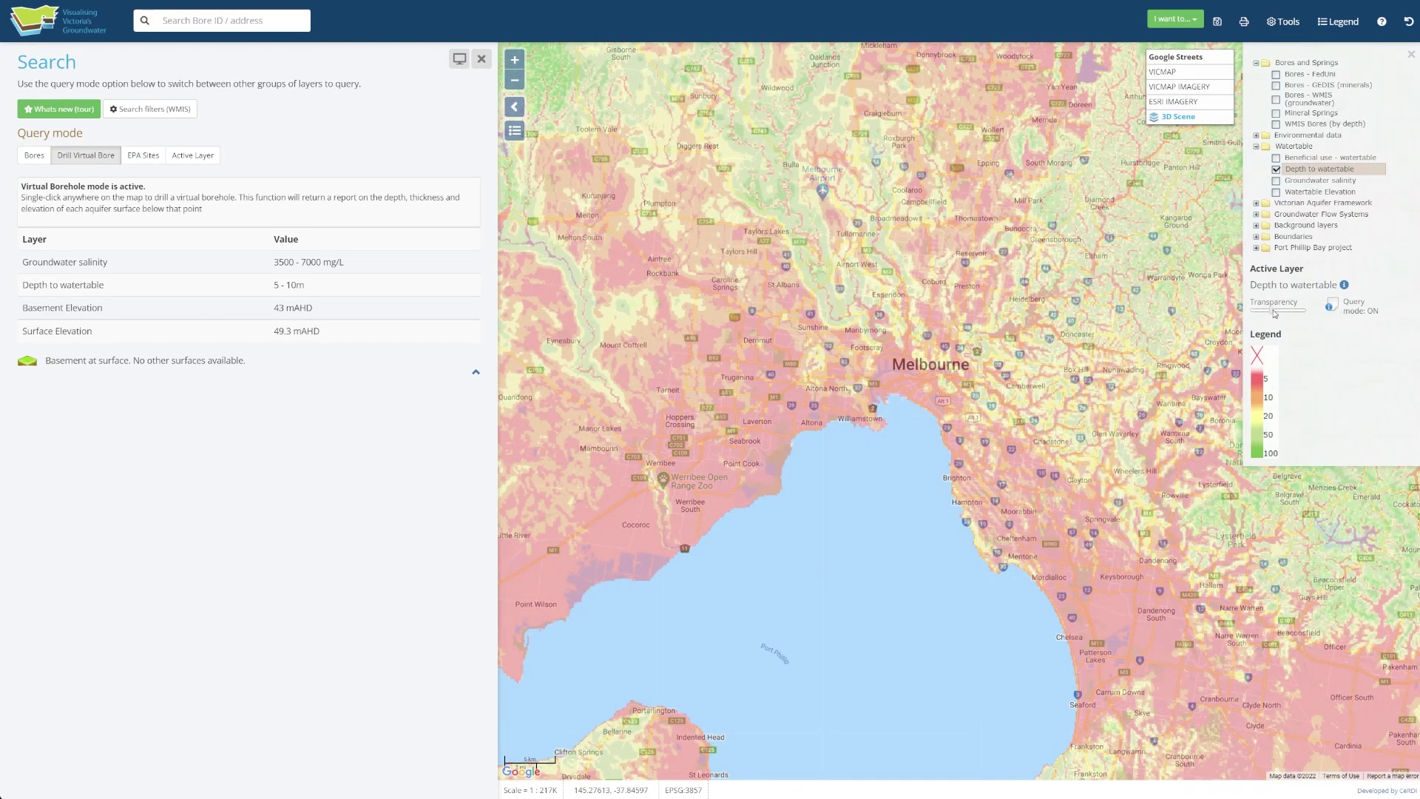
left_click_drag(1275, 314, 1317, 317)
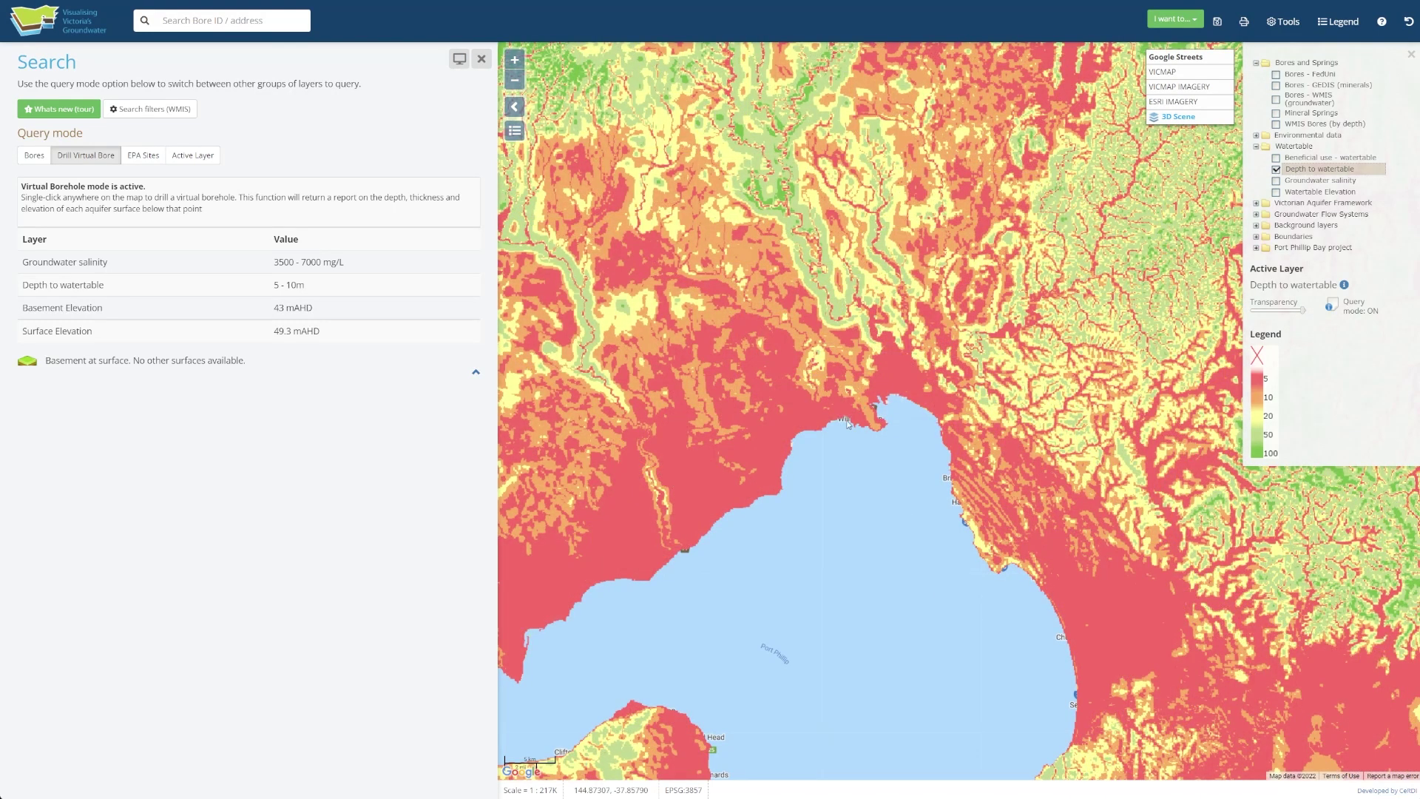
left_click_drag(844, 471, 857, 547)
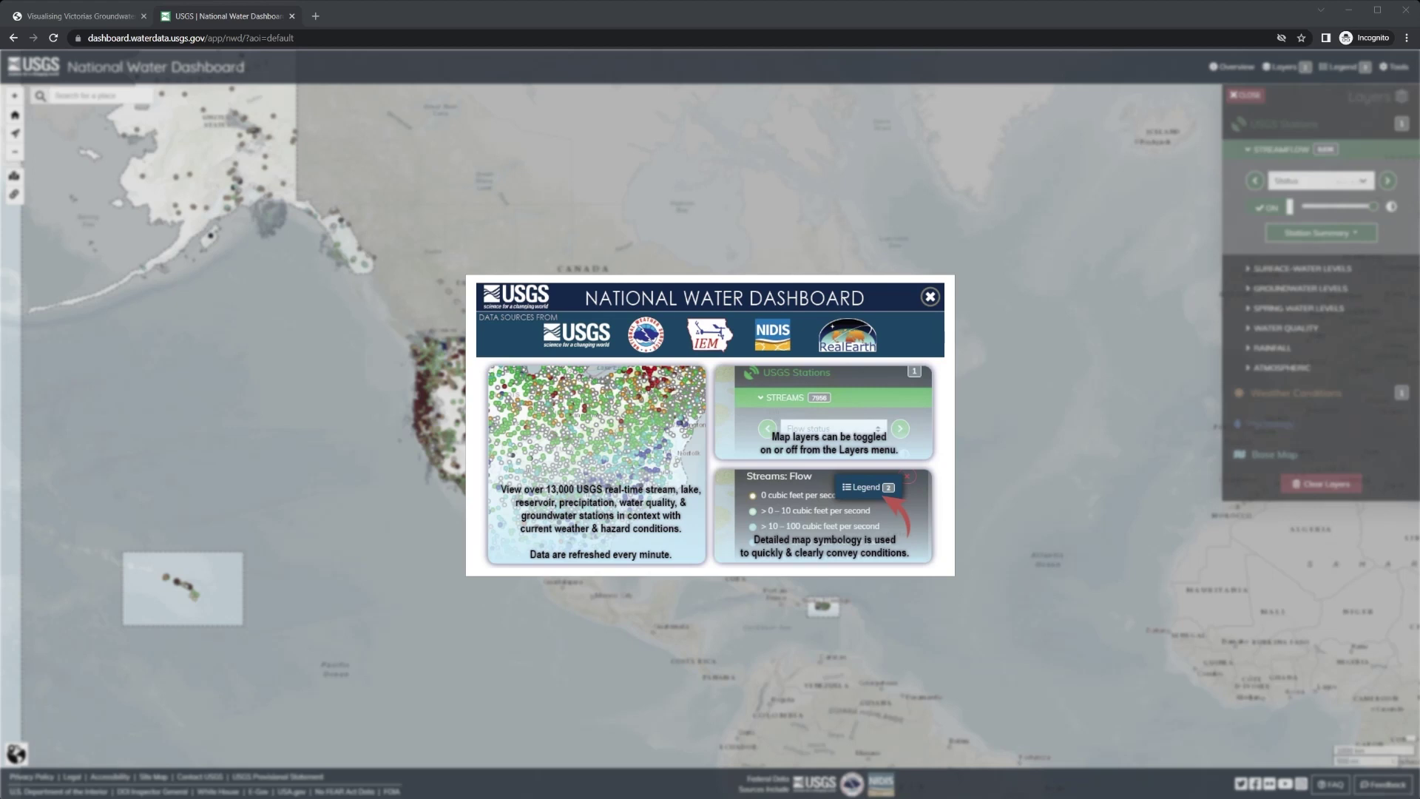
Dismiss the welcome popup, turn on Groundwater Levels stations and remove the Streamflow layer
key("Escape")
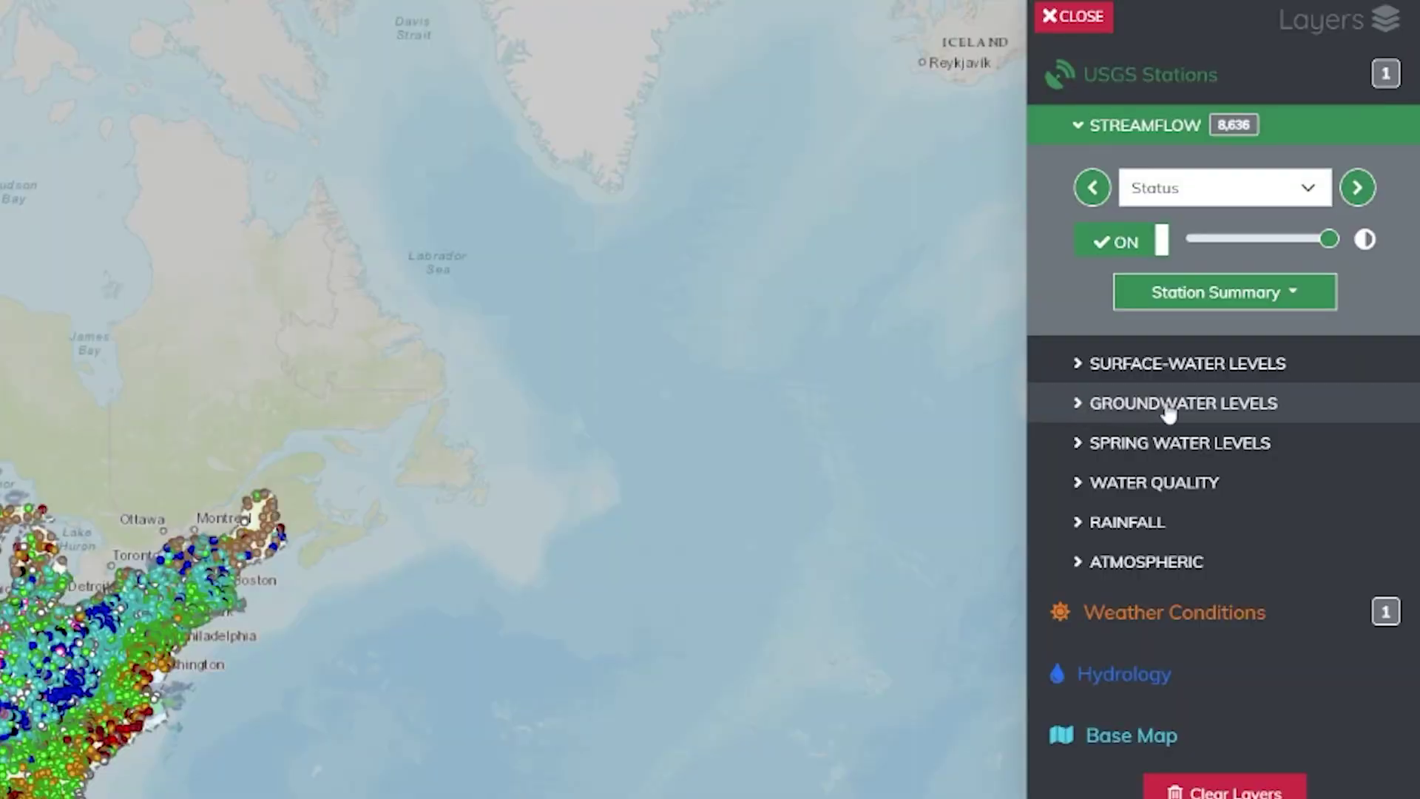
left_click(1250, 292)
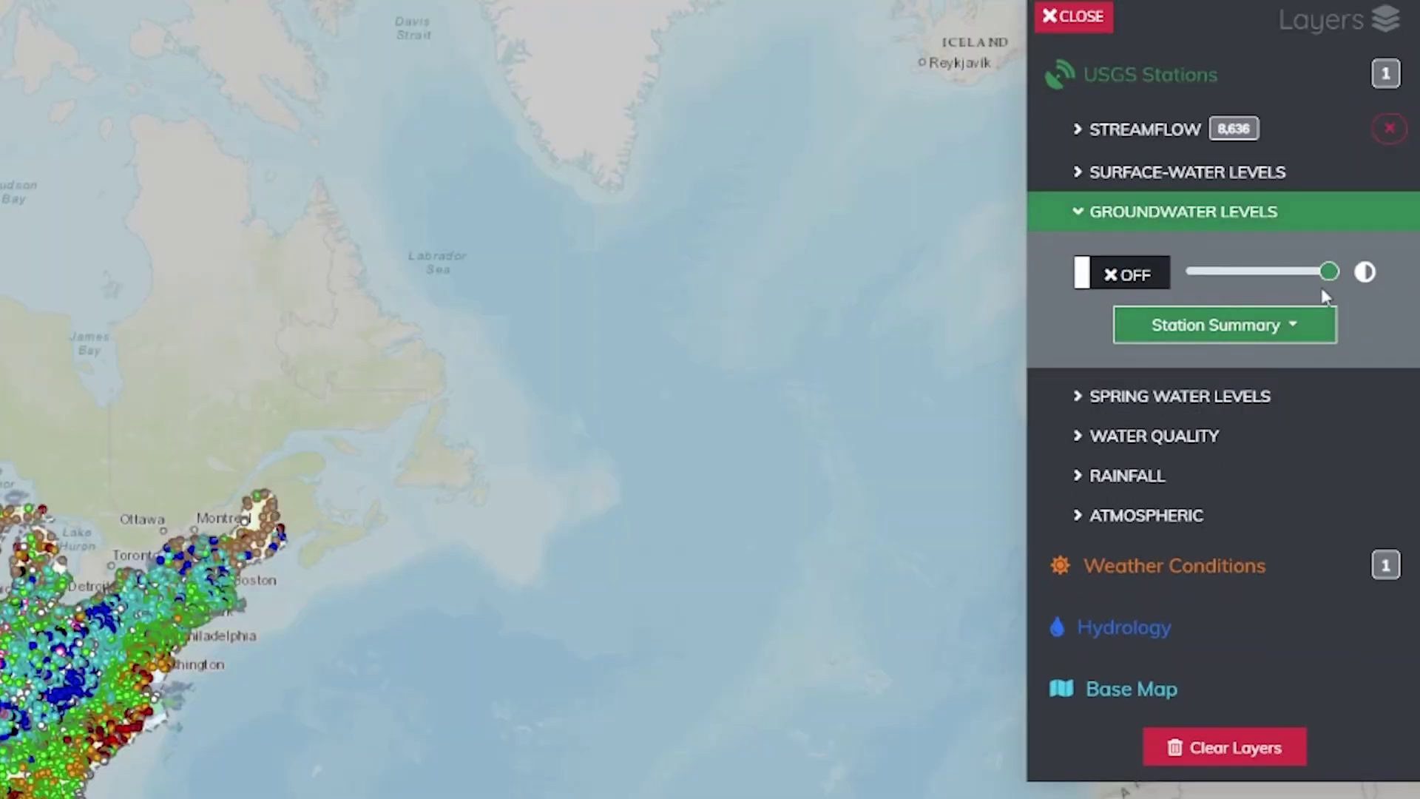
left_click(1122, 275)
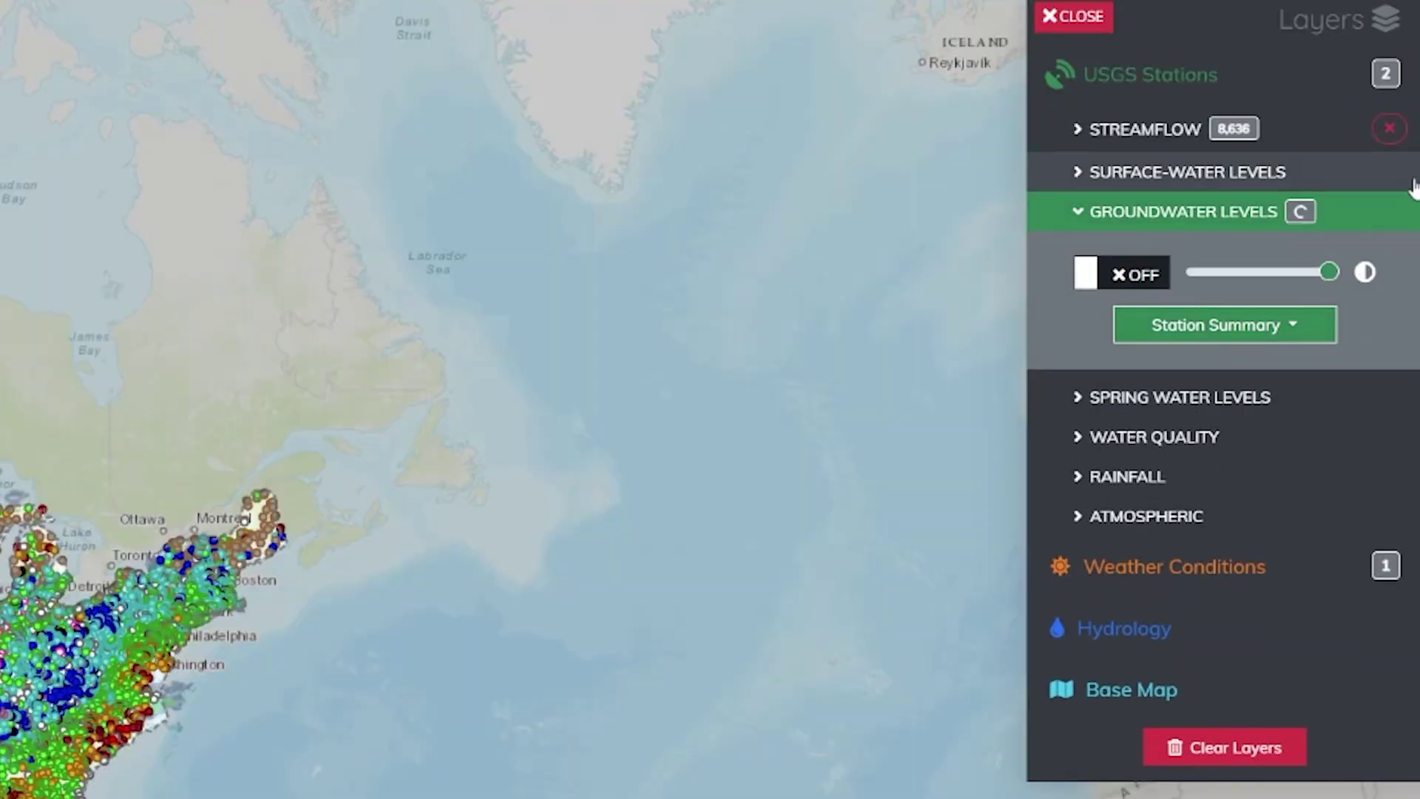
left_click(1390, 130)
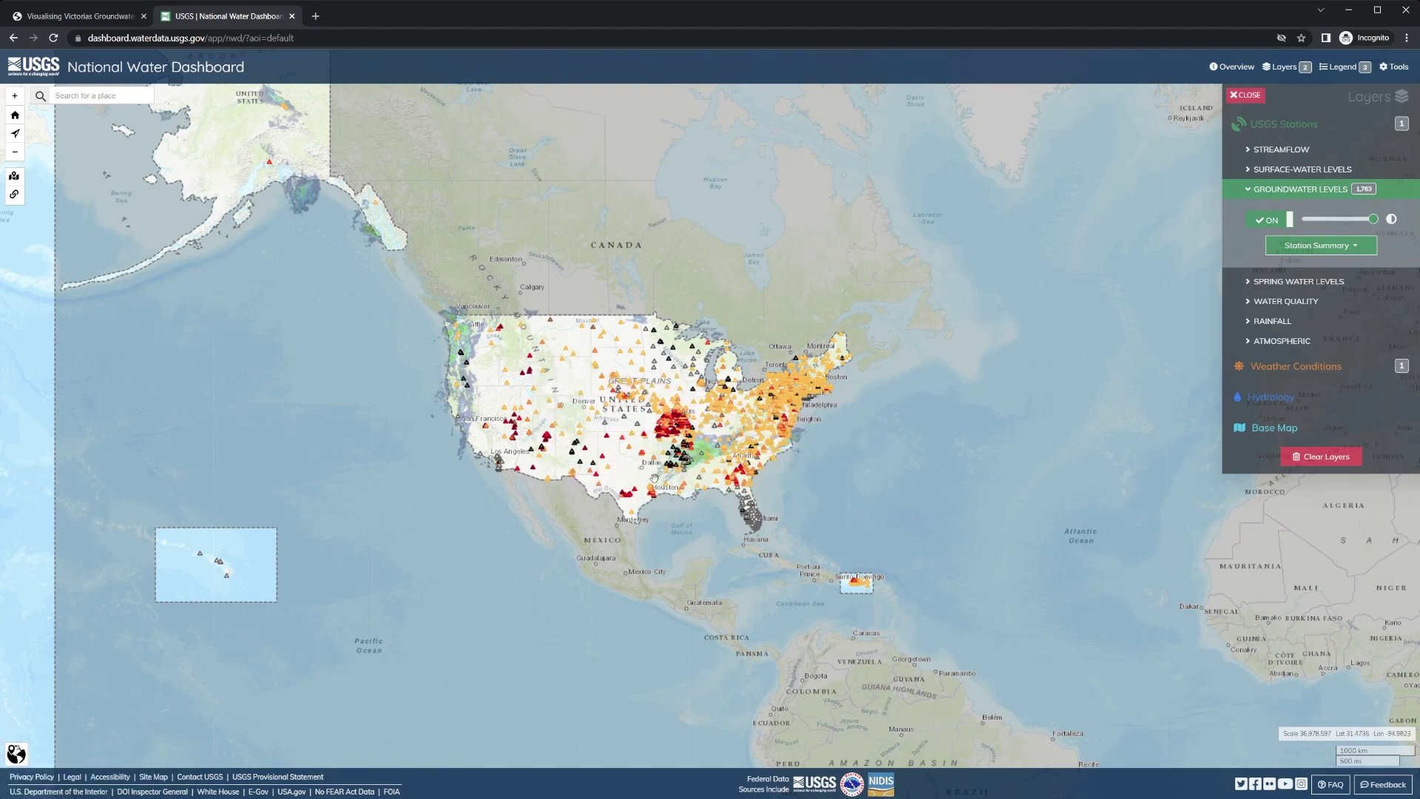
Zoom into the US map and read the popups of several groundwater stations
scroll(655, 474, "up", 2)
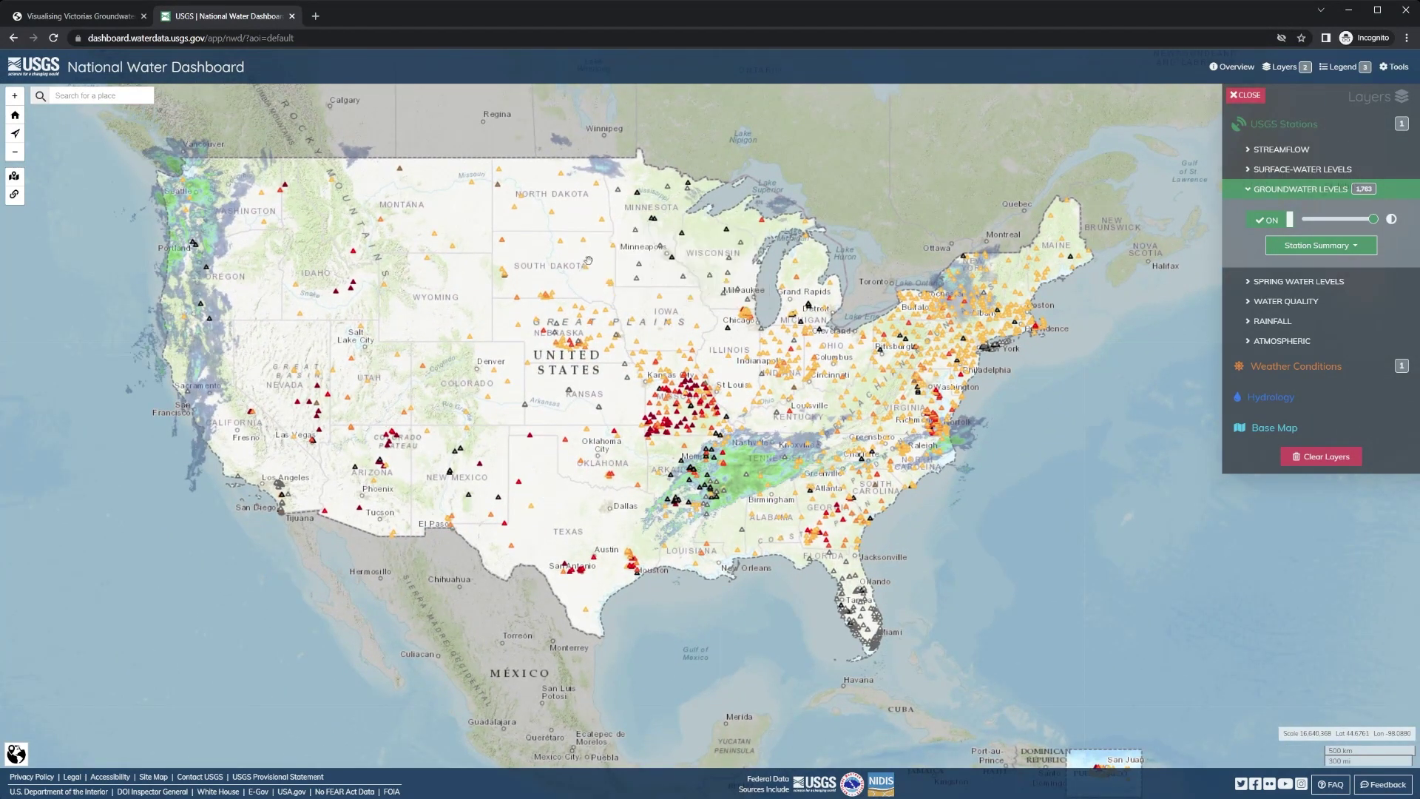
mouse_move(587, 271)
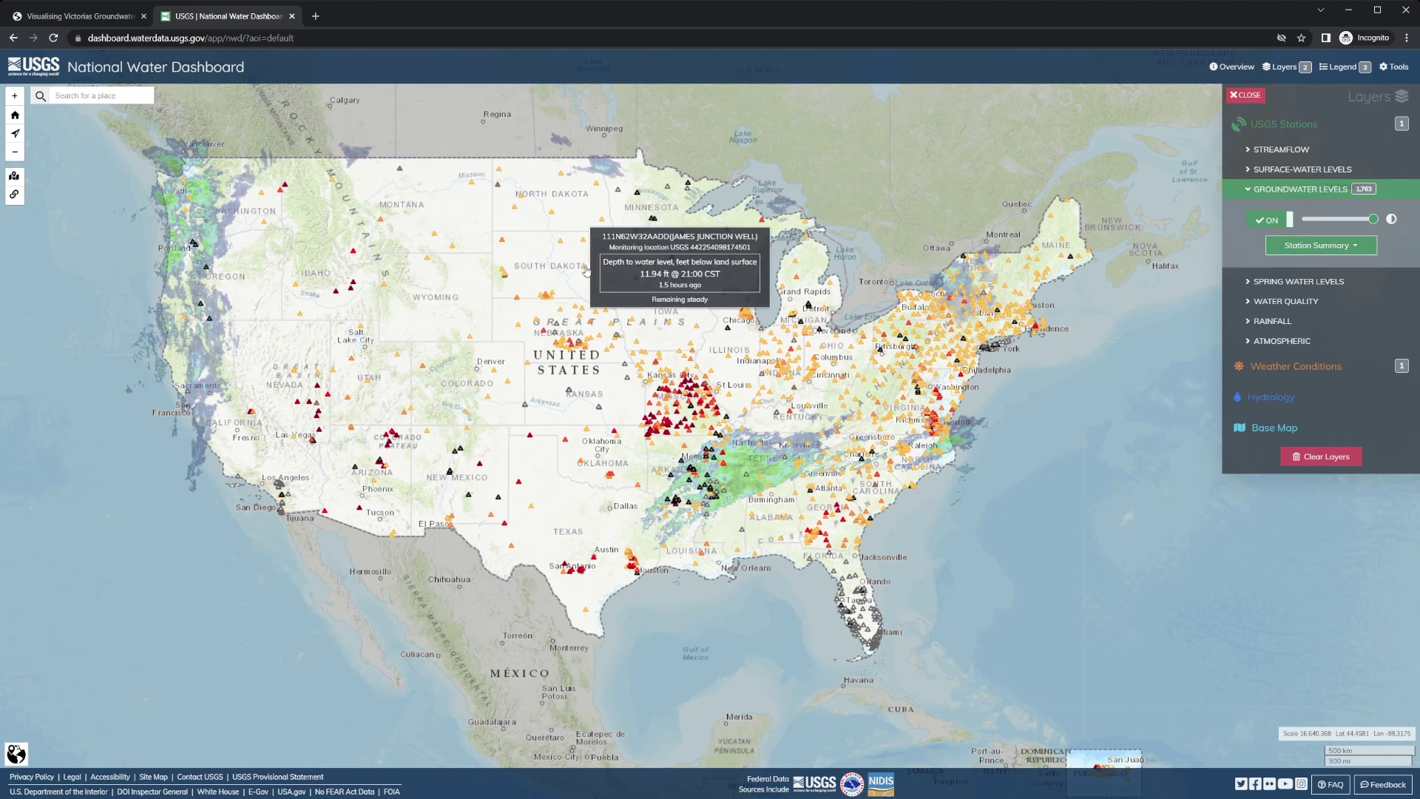
mouse_move(655, 422)
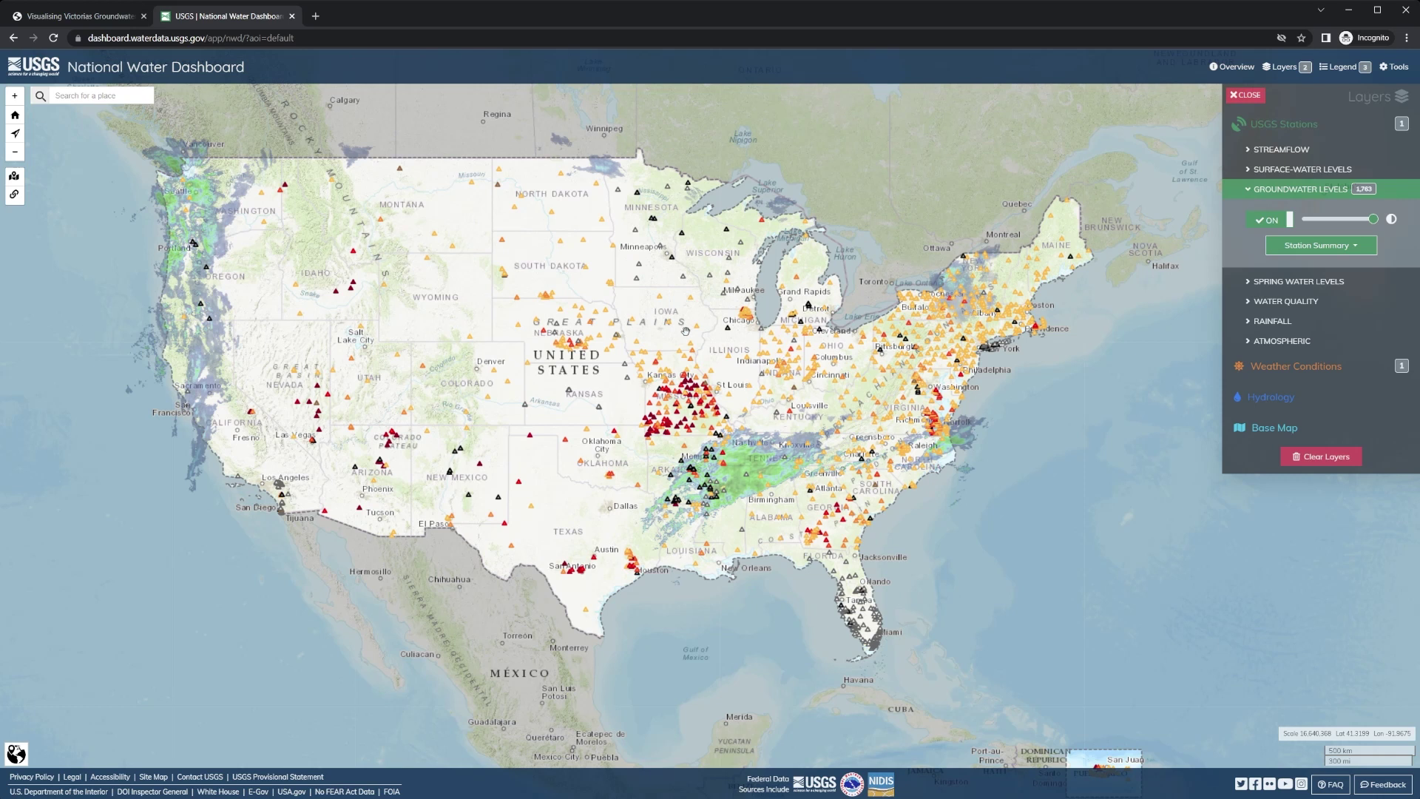
mouse_move(661, 299)
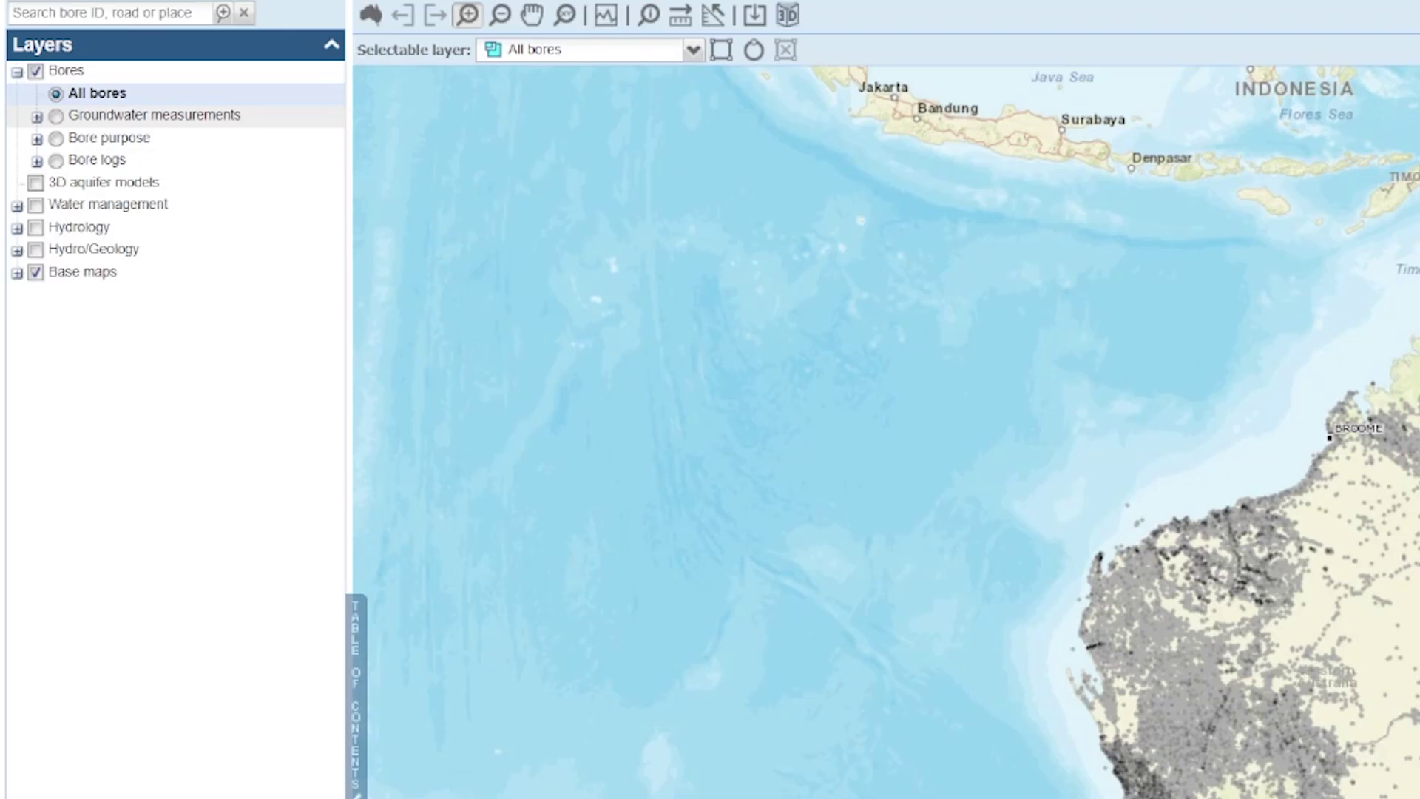
Colour bores by Groundwater measurements and zoom the map to the Sydney–Newcastle area
left_click(37, 117)
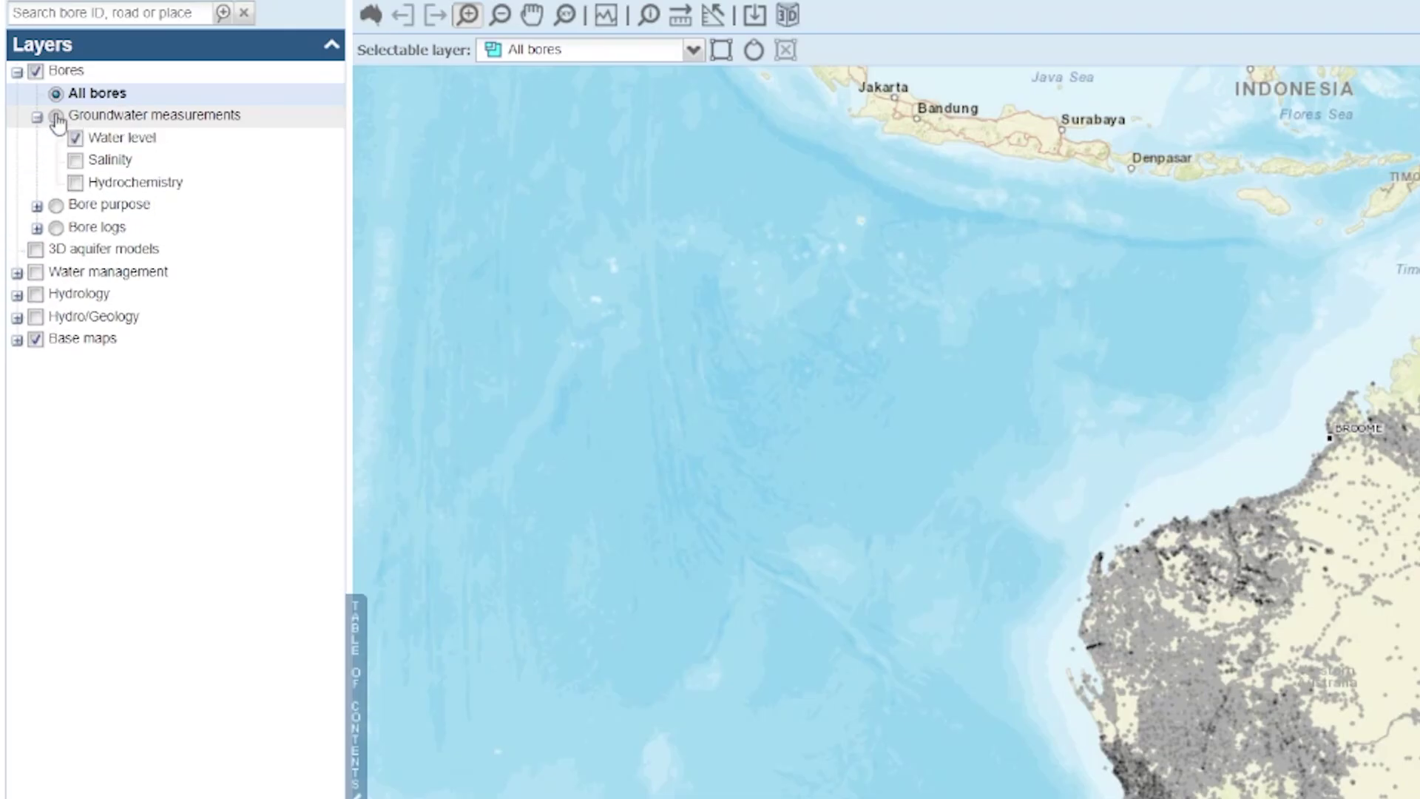
left_click(56, 117)
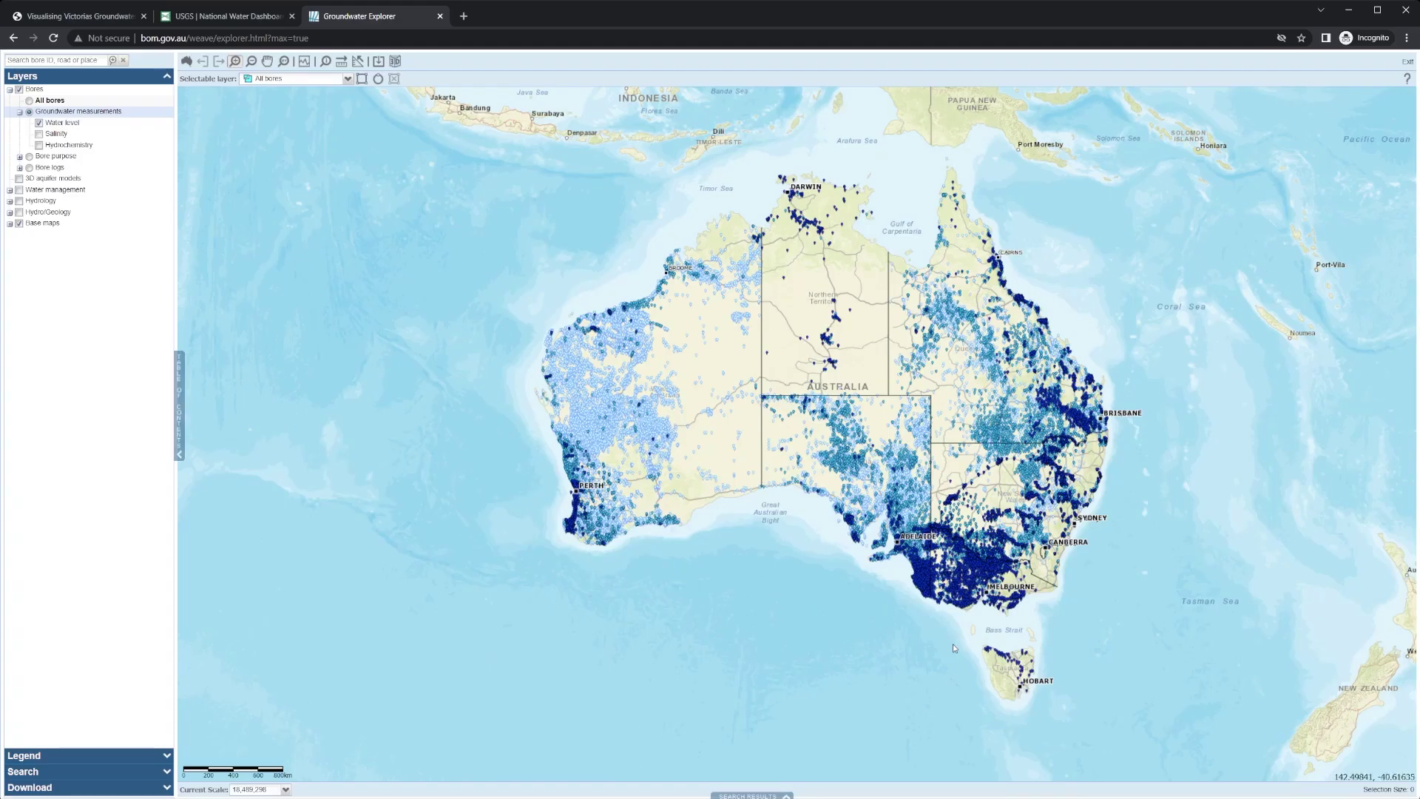
left_click_drag(908, 649, 737, 591)
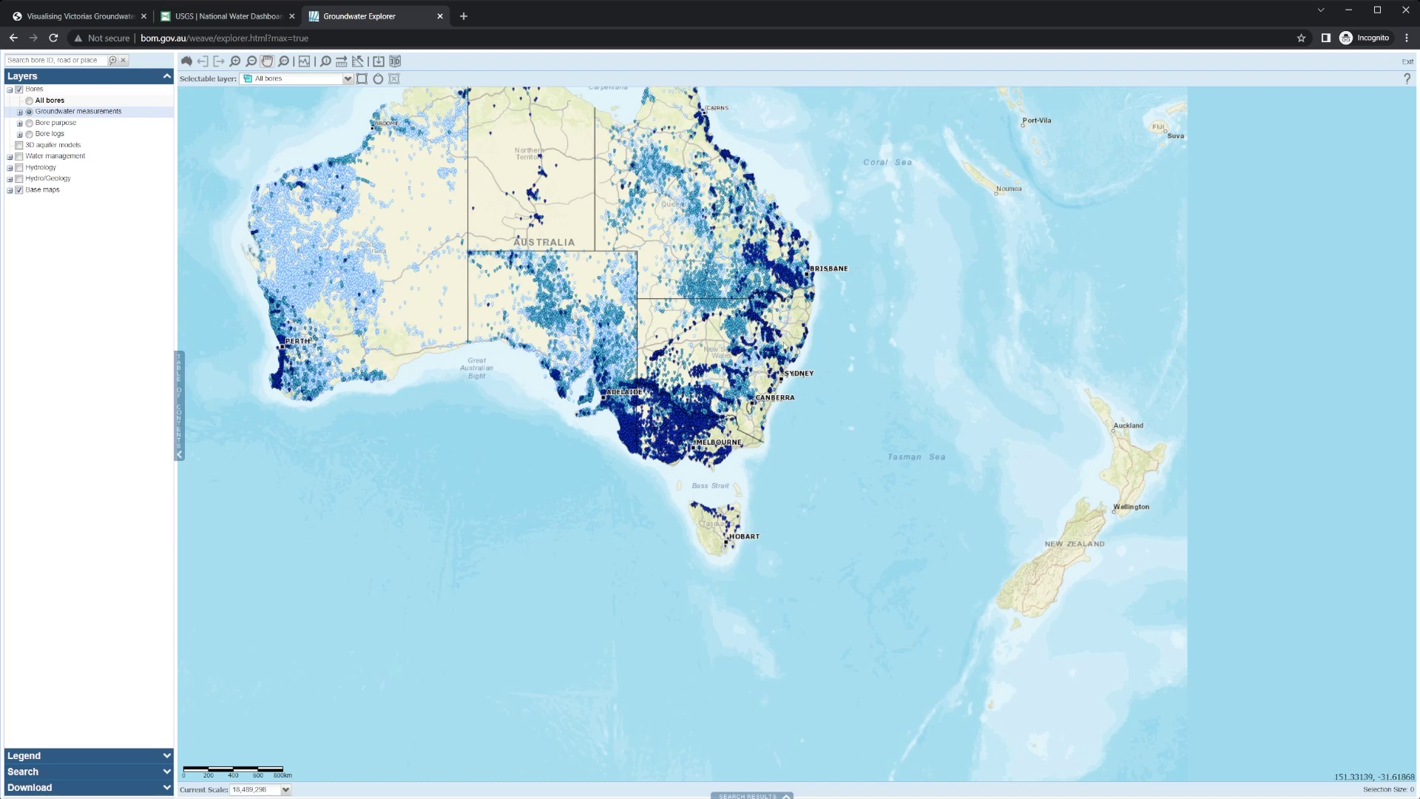
scroll(787, 345, "up", 4)
left_click_drag(818, 401, 799, 252)
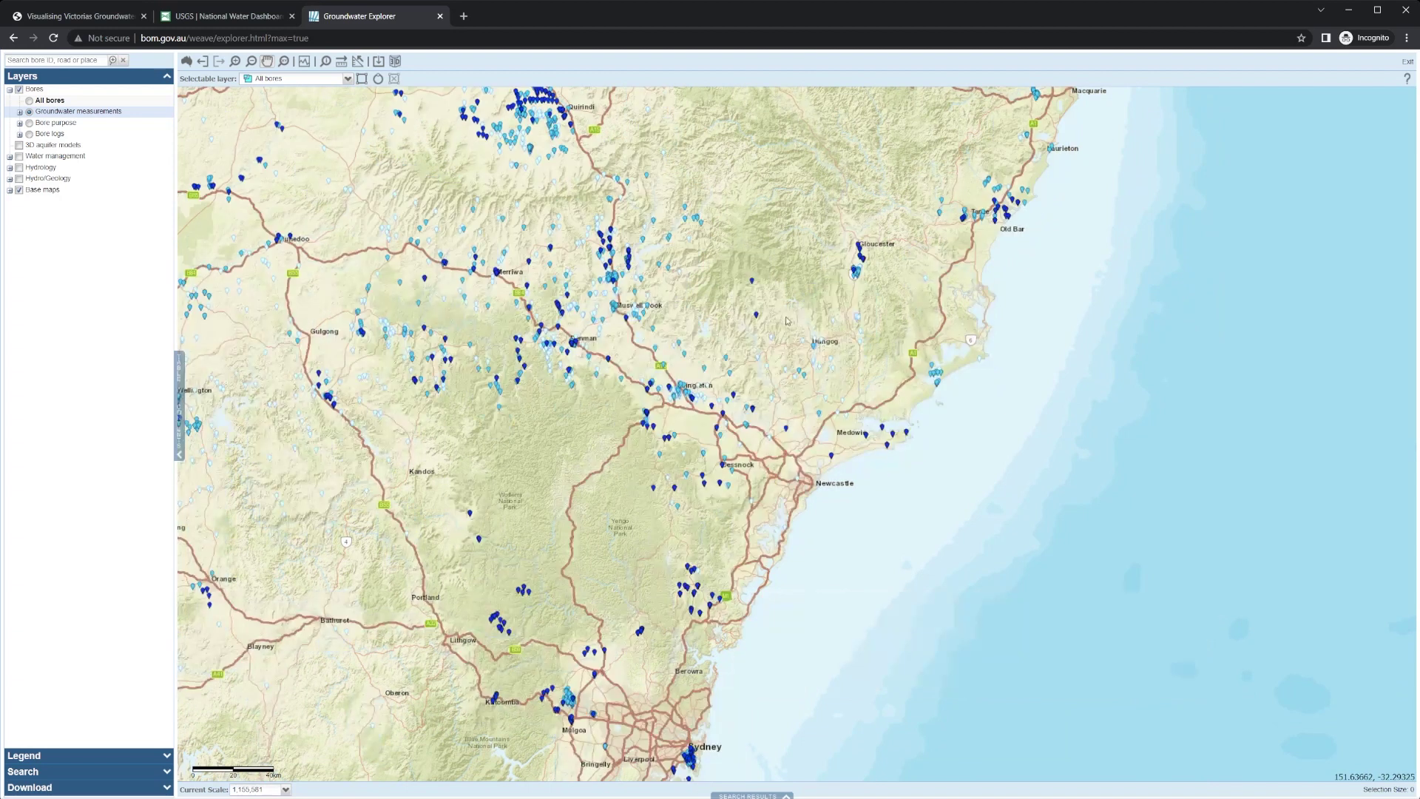
left_click_drag(720, 534, 742, 490)
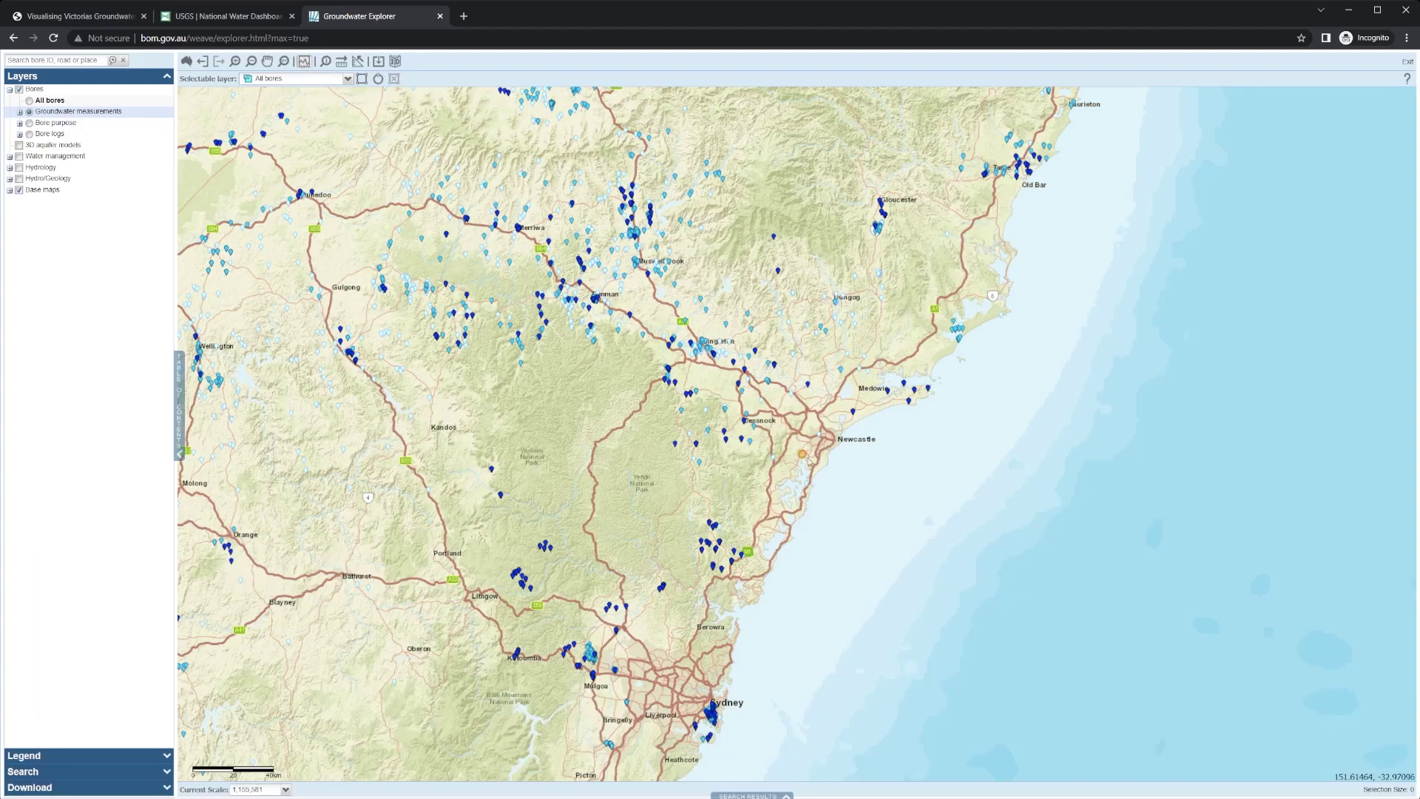
Open bore details near Cessnock and Somersby, then show bore GW200006.1.1 in the Results list
left_click(742, 441)
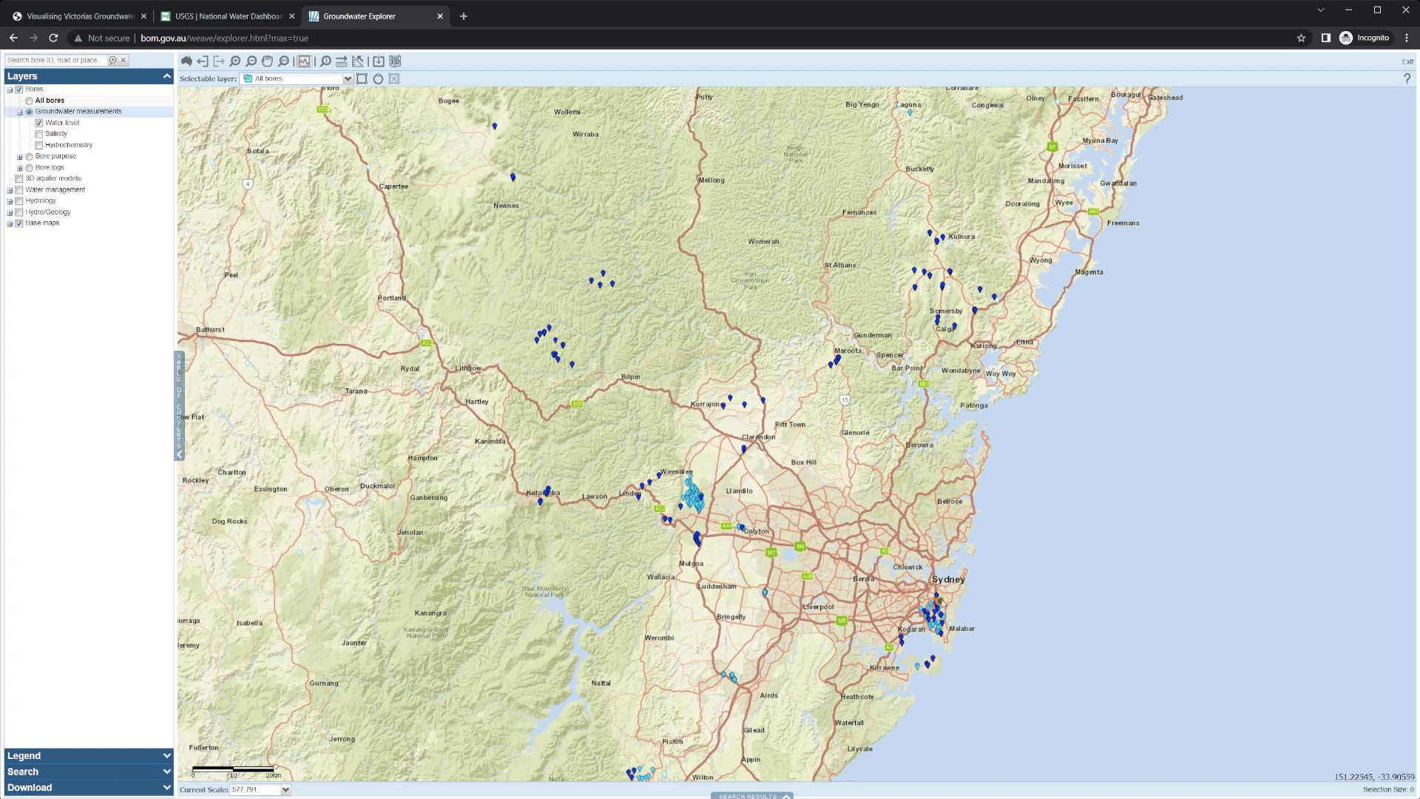
left_click(997, 300)
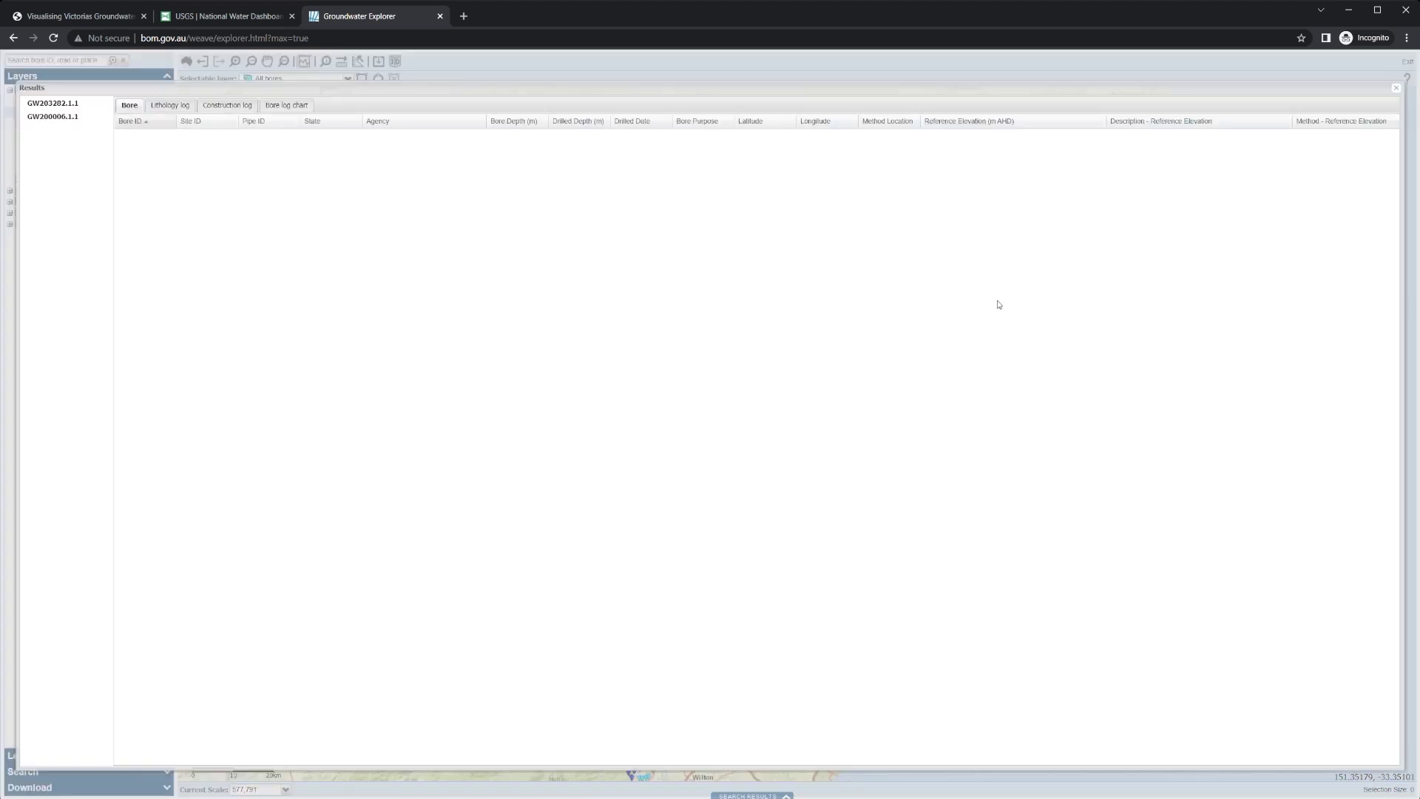
left_click(73, 117)
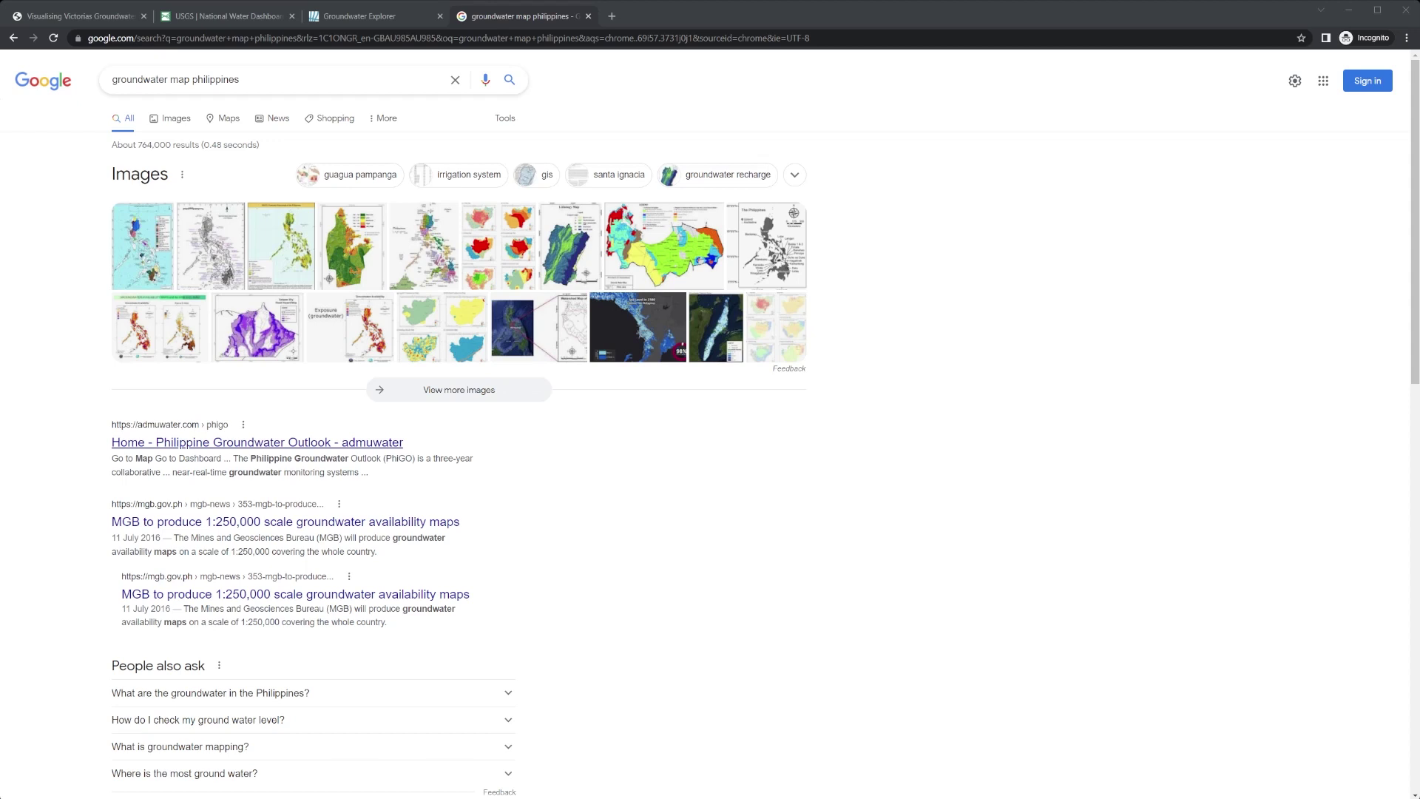
Open the Philippine Groundwater Outlook site, go to its monitoring dashboard, and select the Iloilo area
left_click(259, 442)
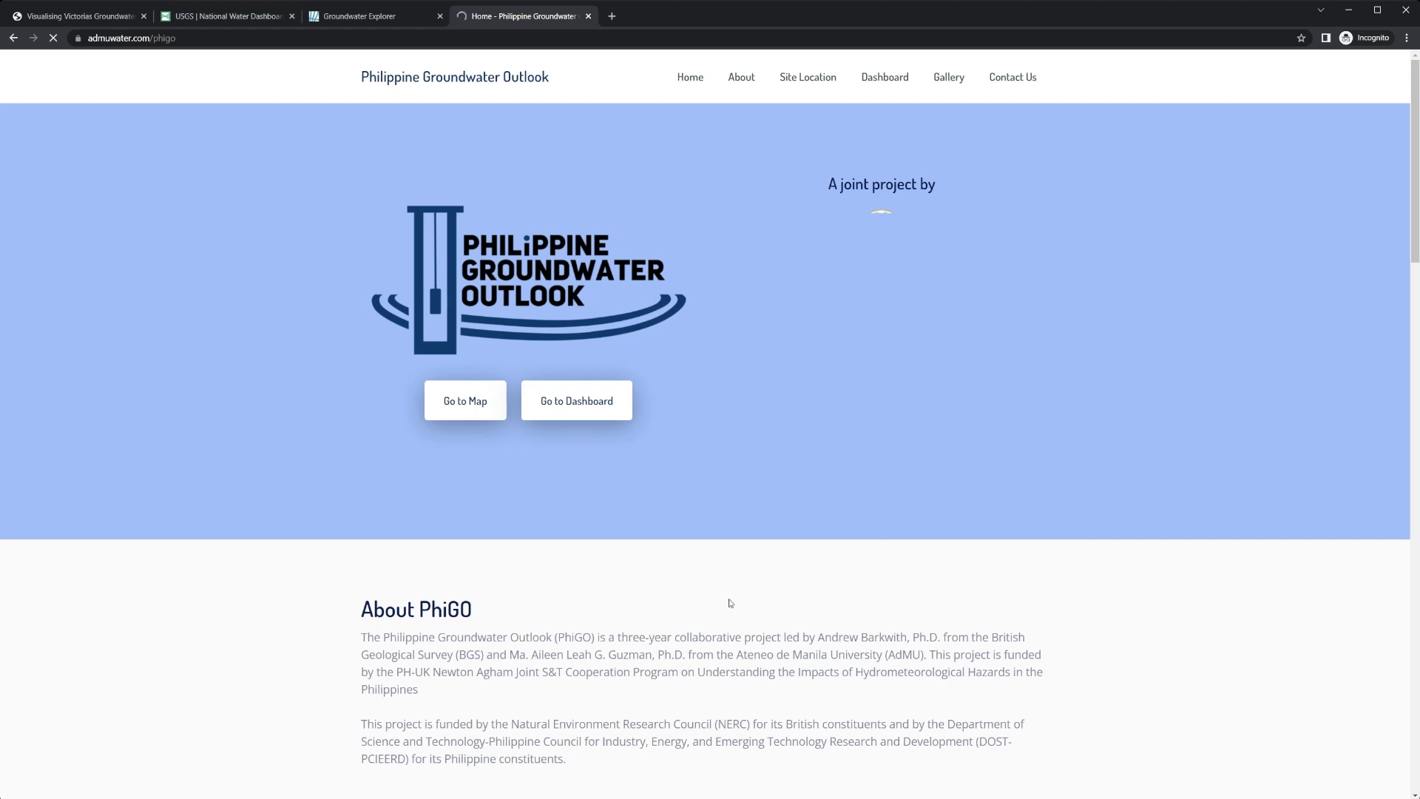
scroll(915, 500, "down", 1)
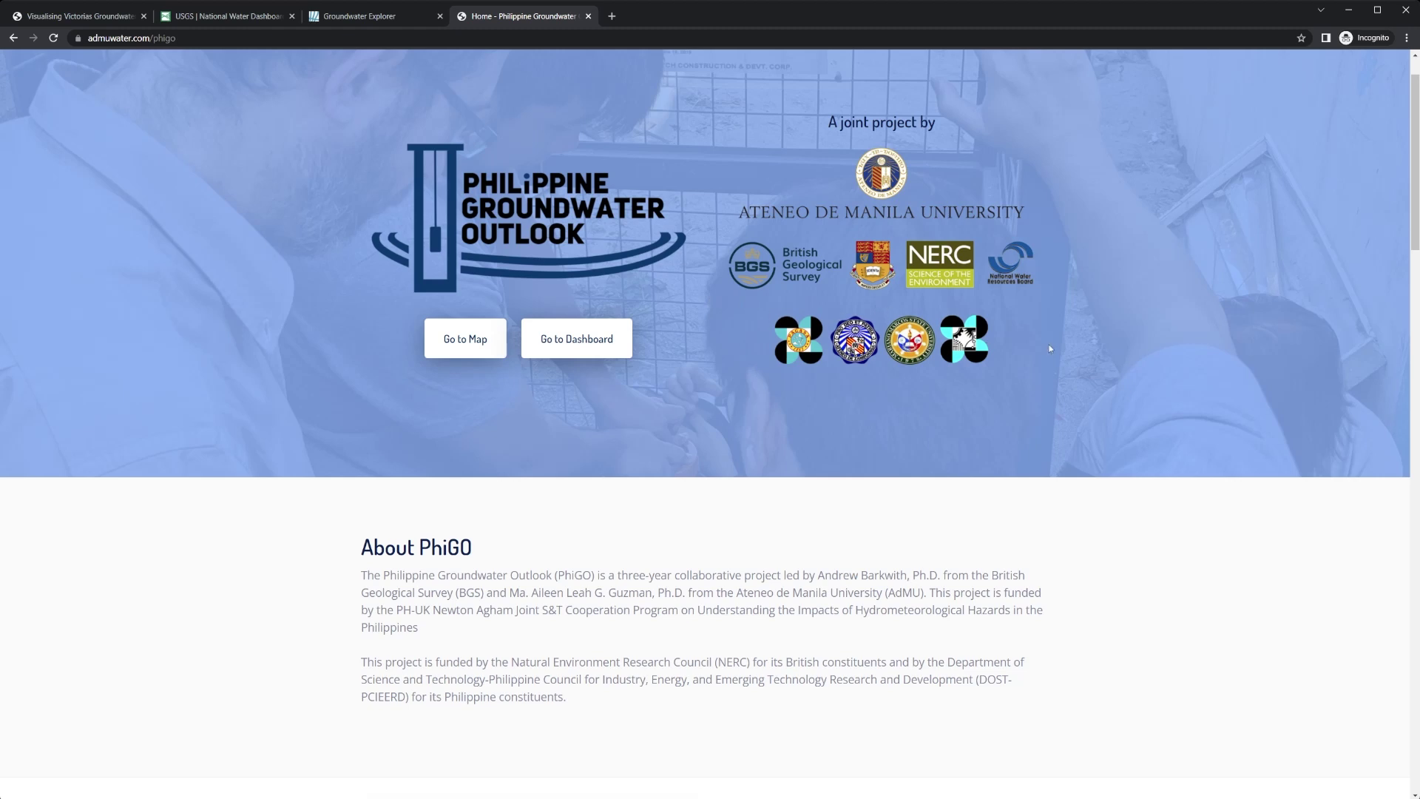
scroll(902, 455, "down", 1)
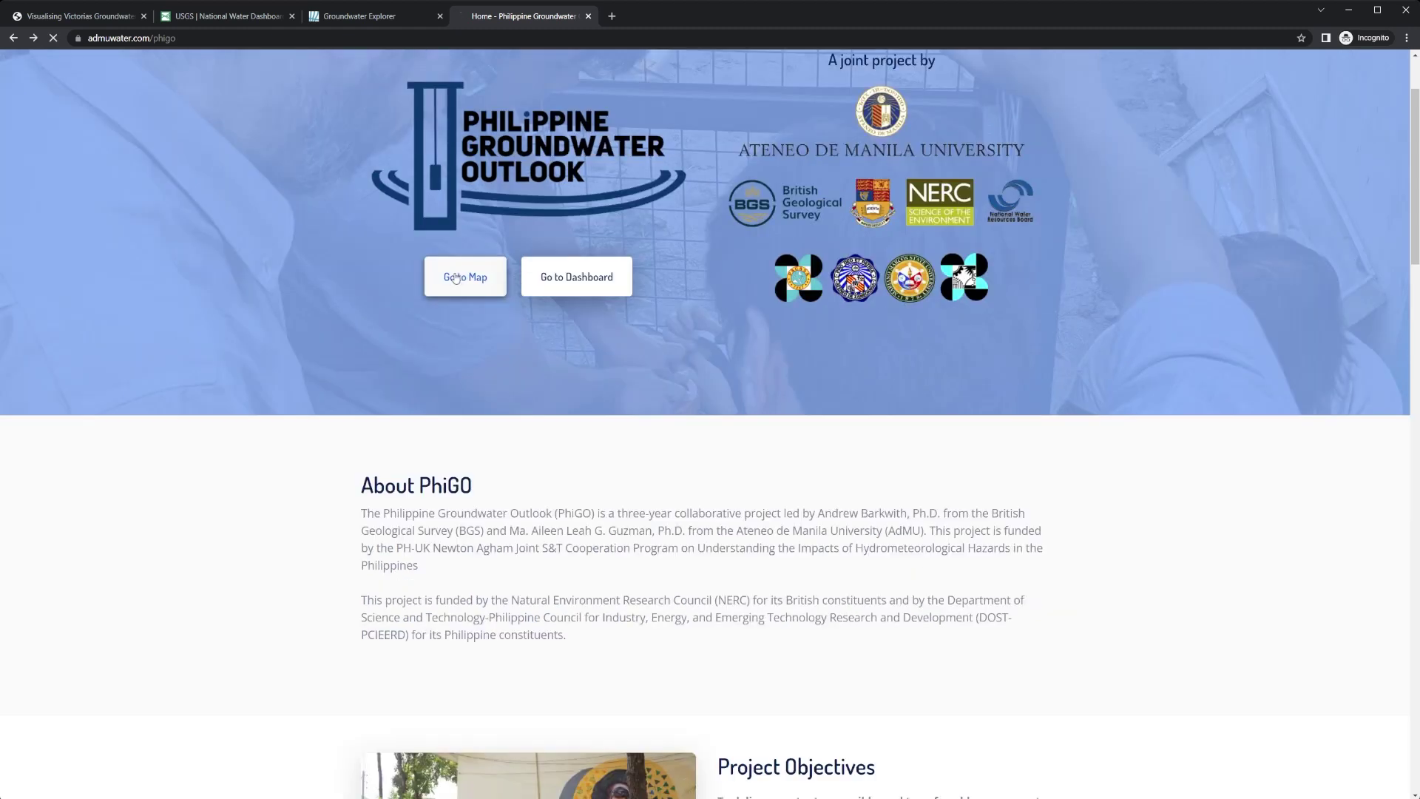
left_click(459, 280)
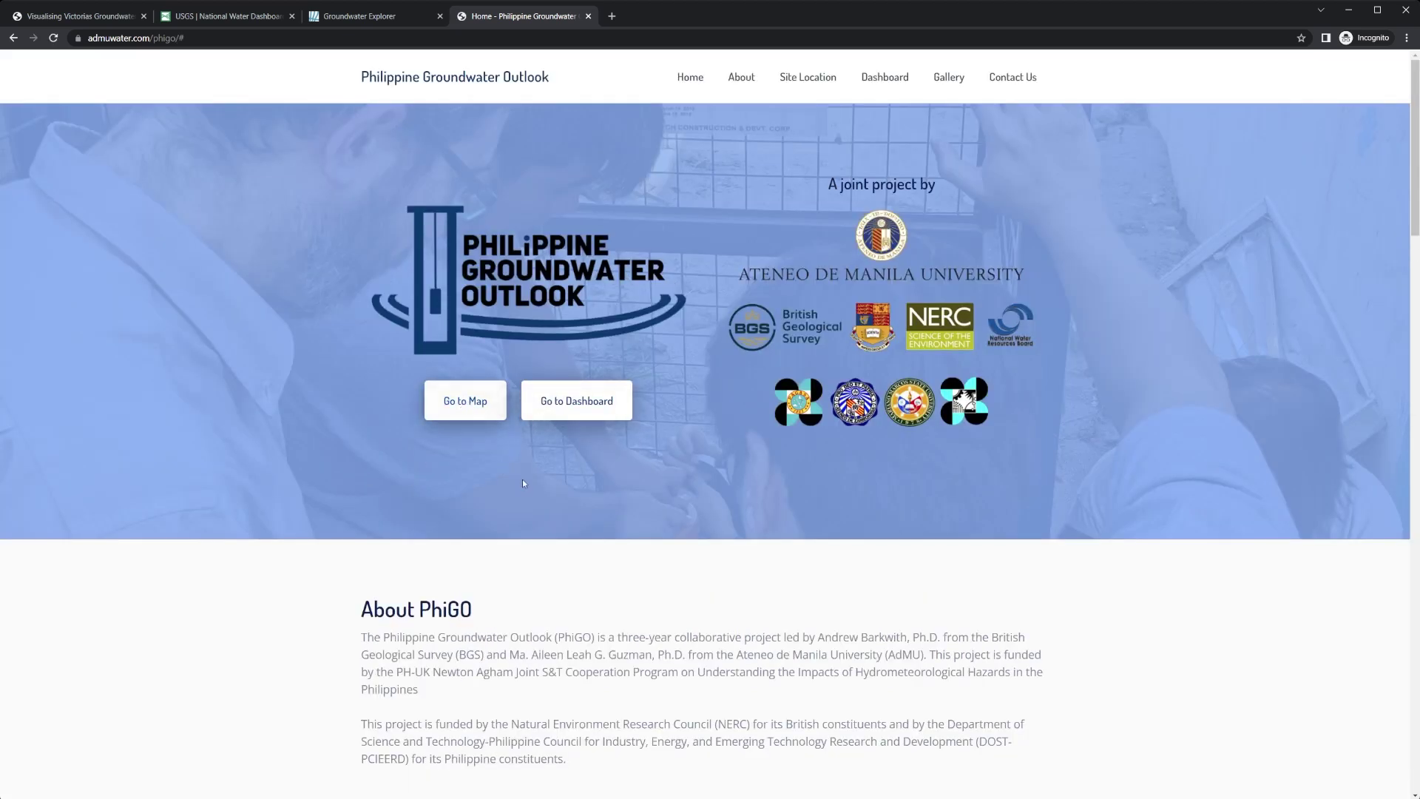
left_click(577, 415)
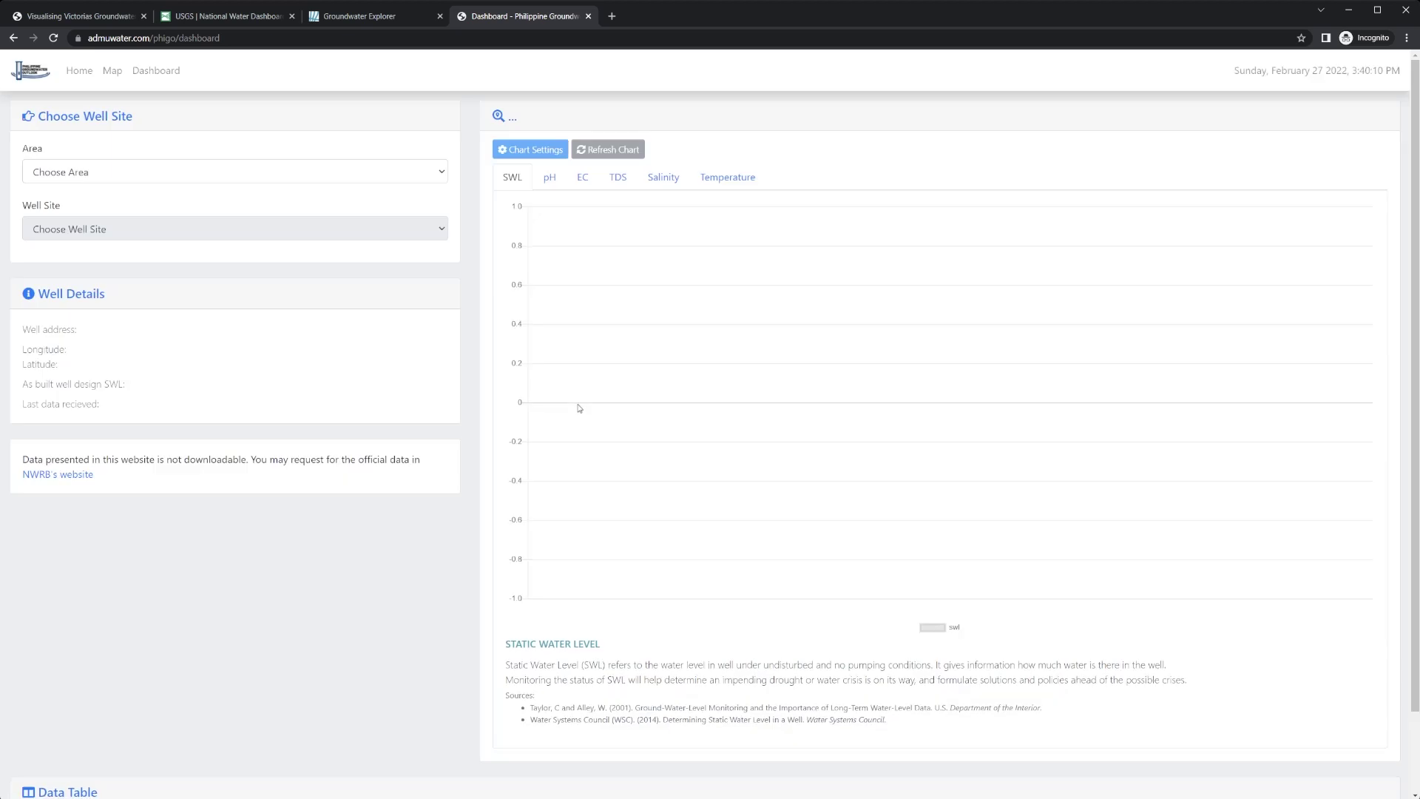
left_click(285, 173)
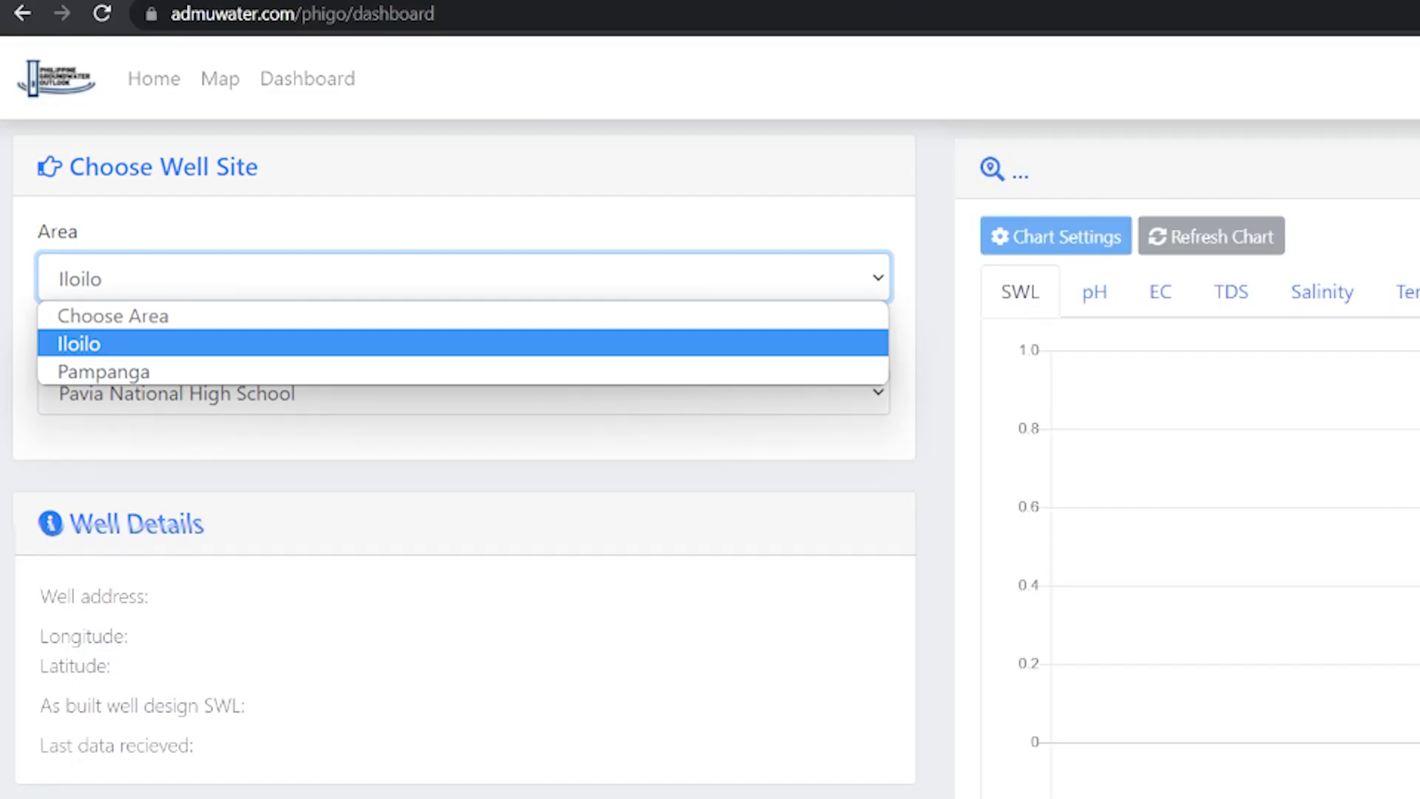